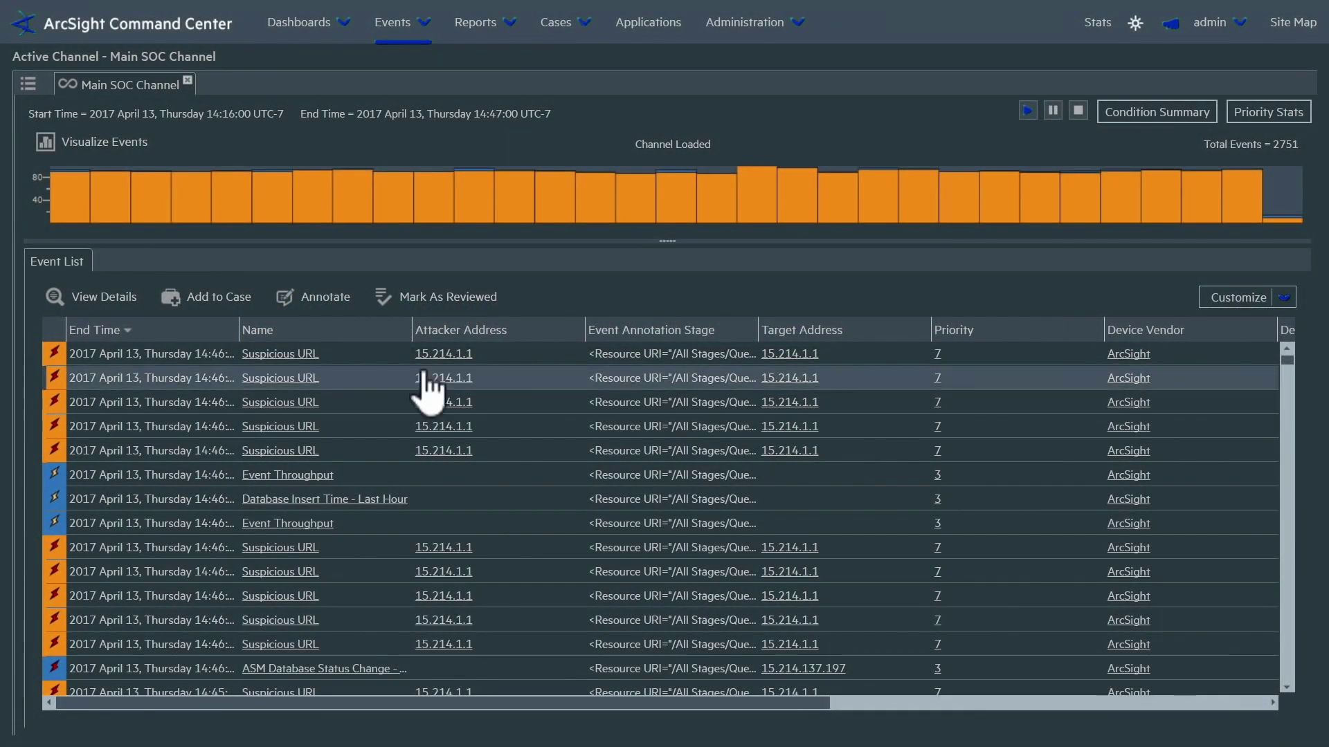
# Step: Open the latest Suspicious URL event's correlated details and filter its fields to 'url'
pyautogui.click(361, 353)
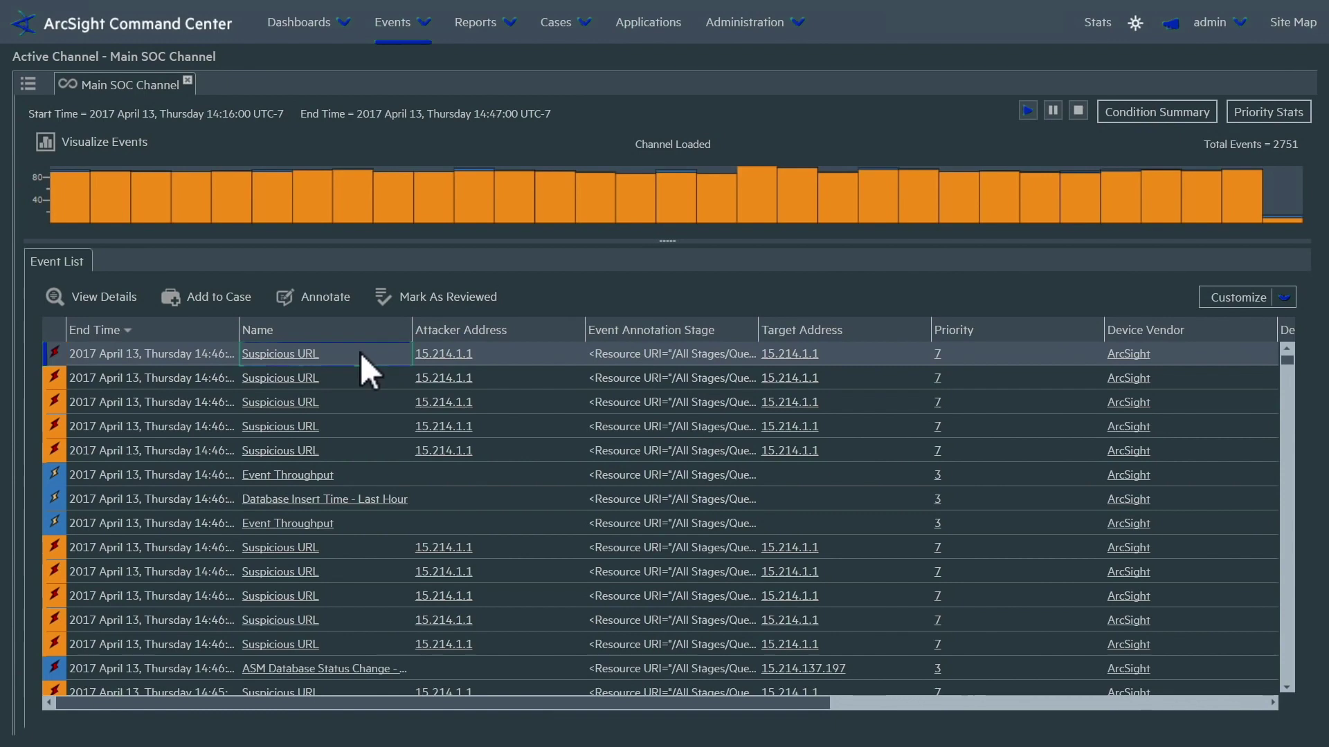
pyautogui.click(96, 298)
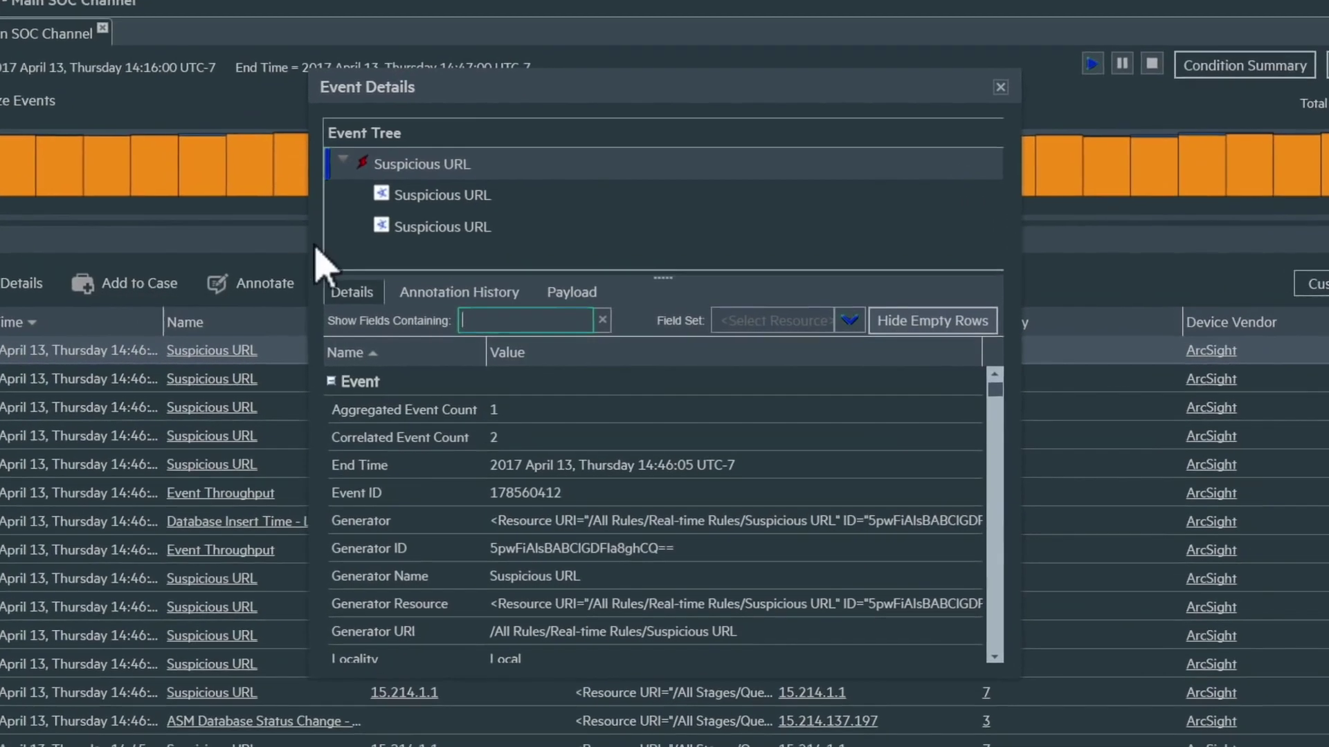
pyautogui.click(462, 226)
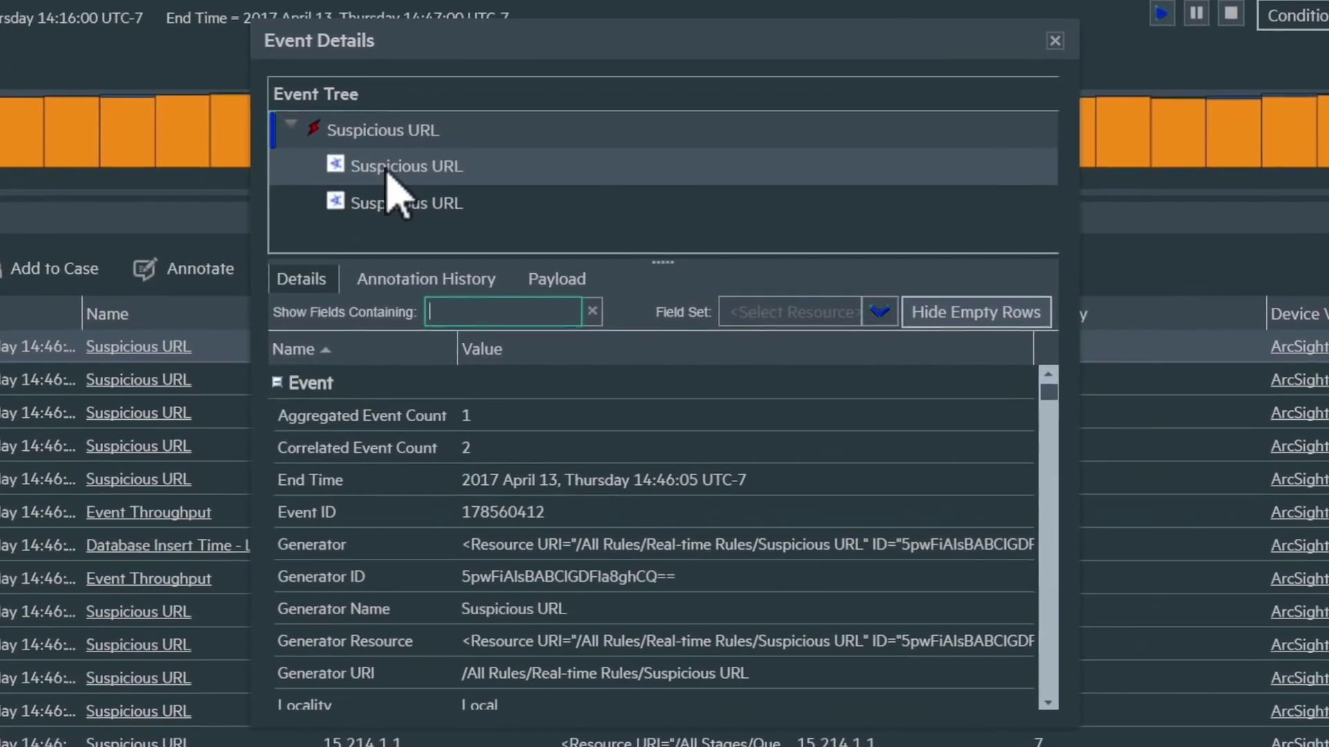
pyautogui.write('url')
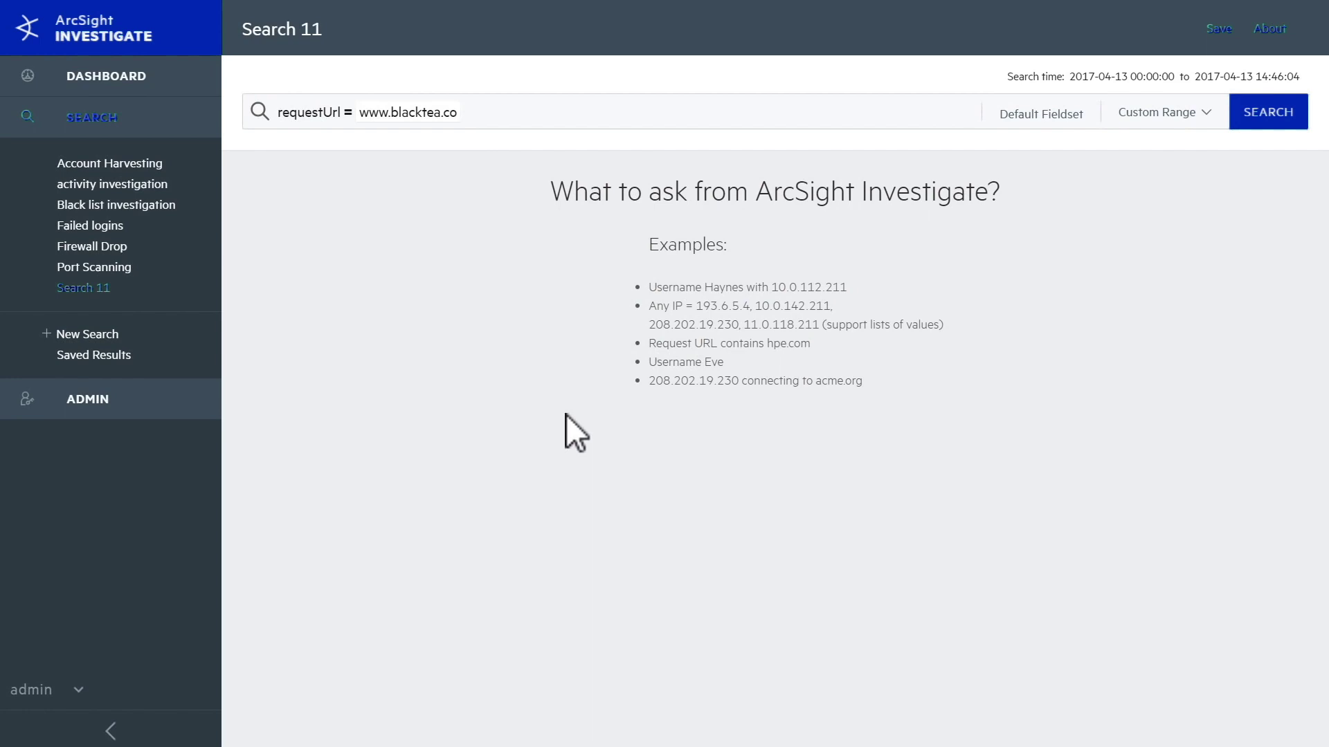
# Step: Change the request URL query's operator to contains
pyautogui.click(348, 112)
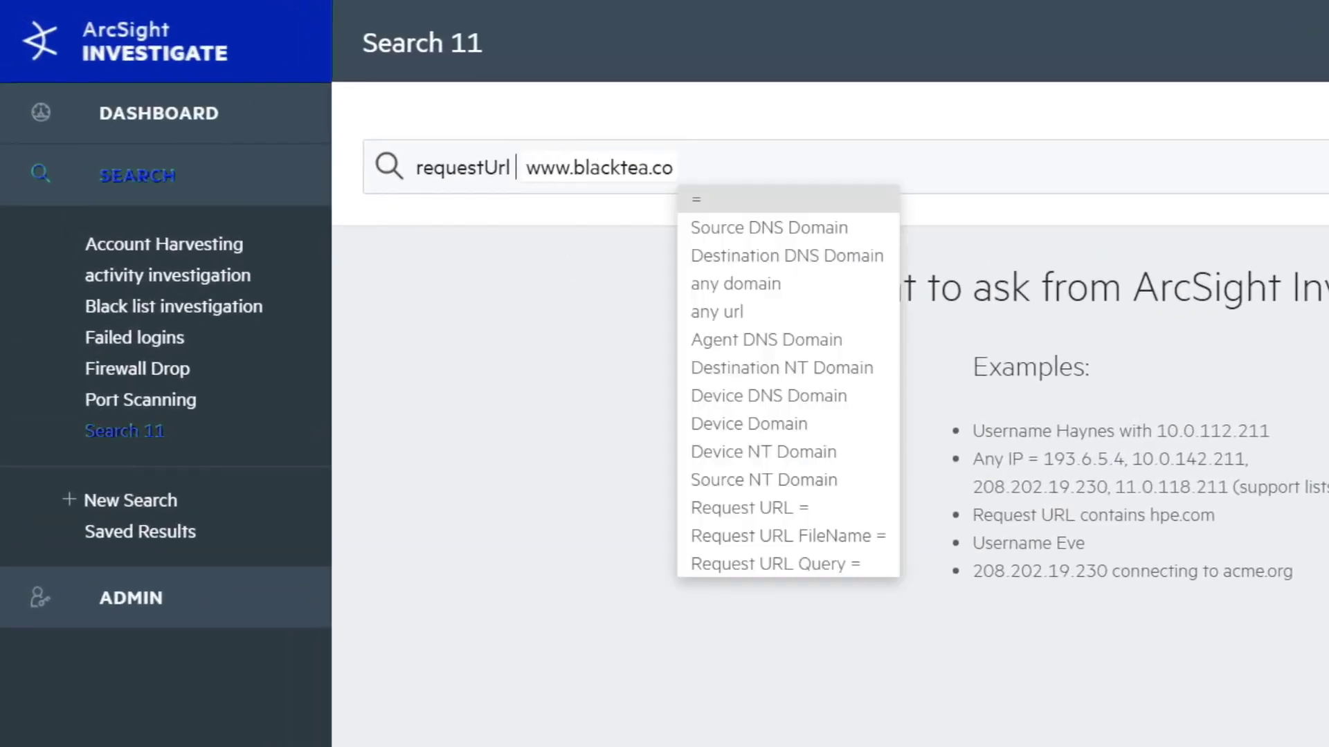
pyautogui.write('c')
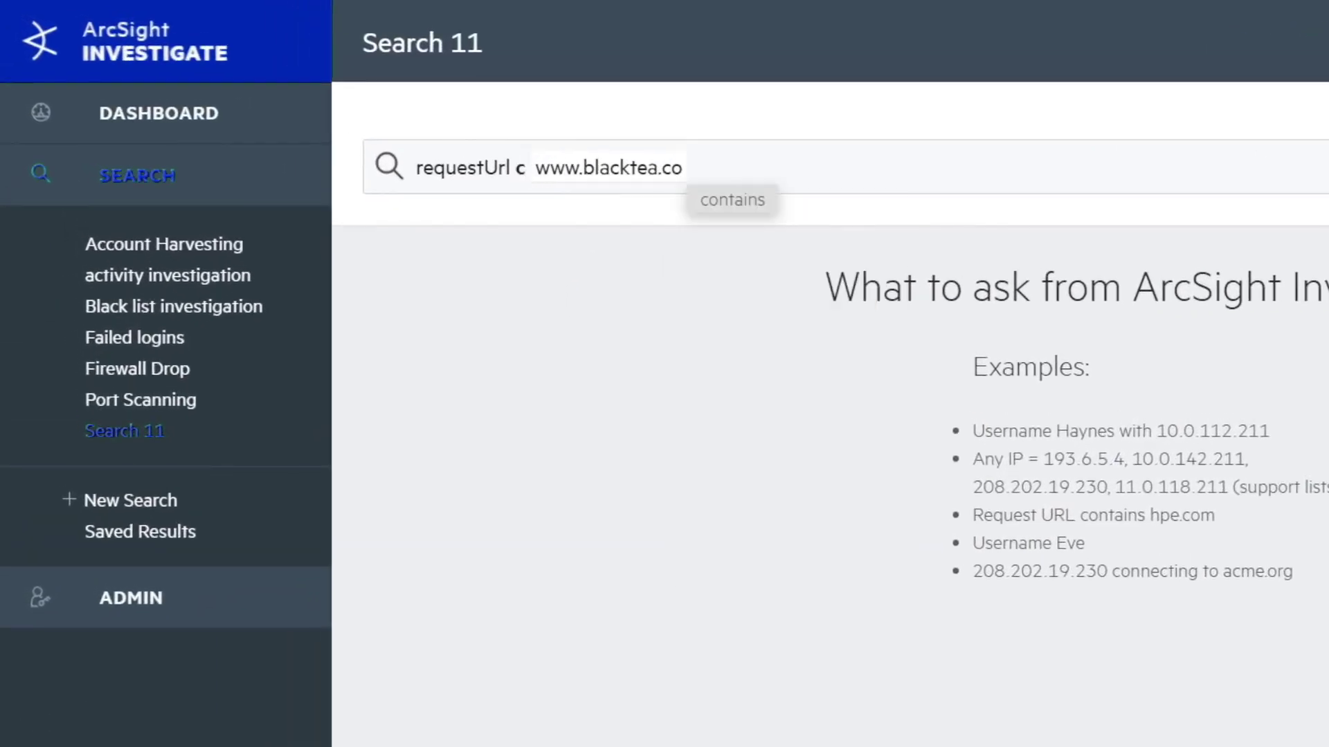
pyautogui.press('Return')
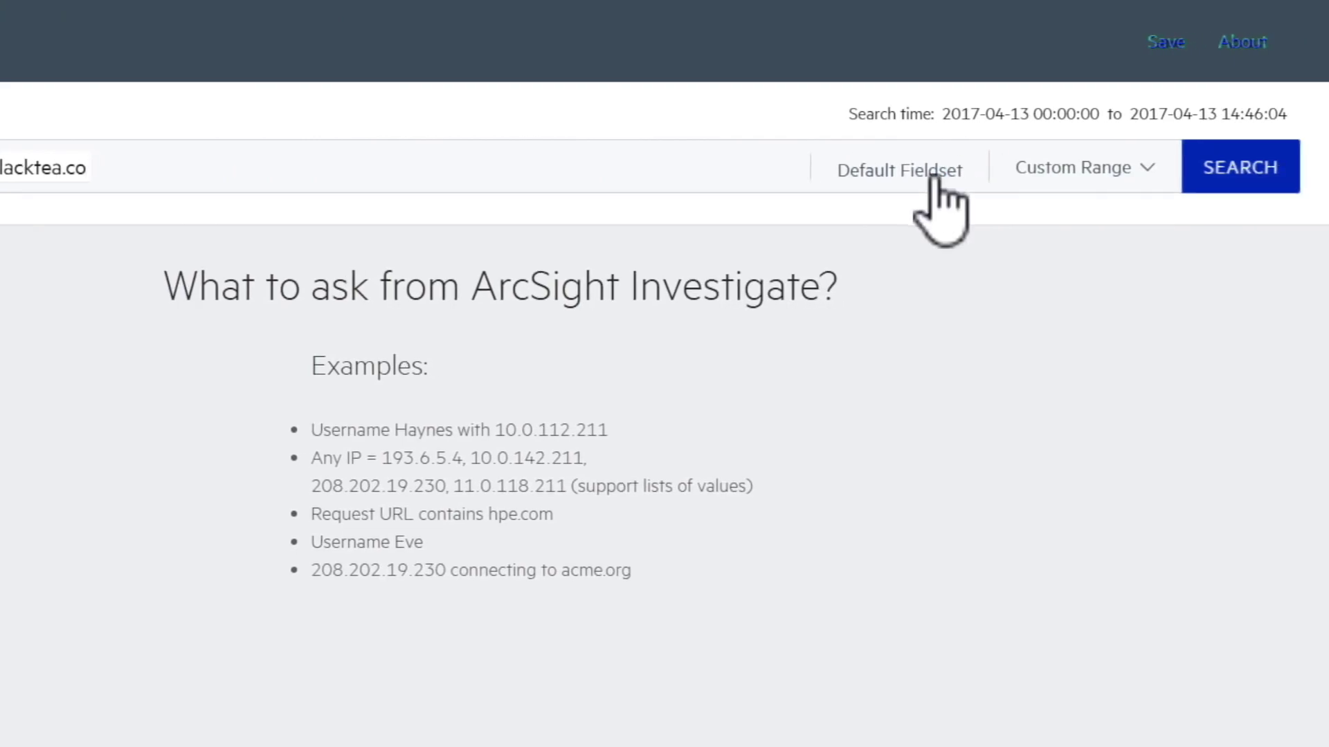
# Step: Show results with the Alona Fields set, limit the time range to Last 7 days, and run the search
pyautogui.click(937, 181)
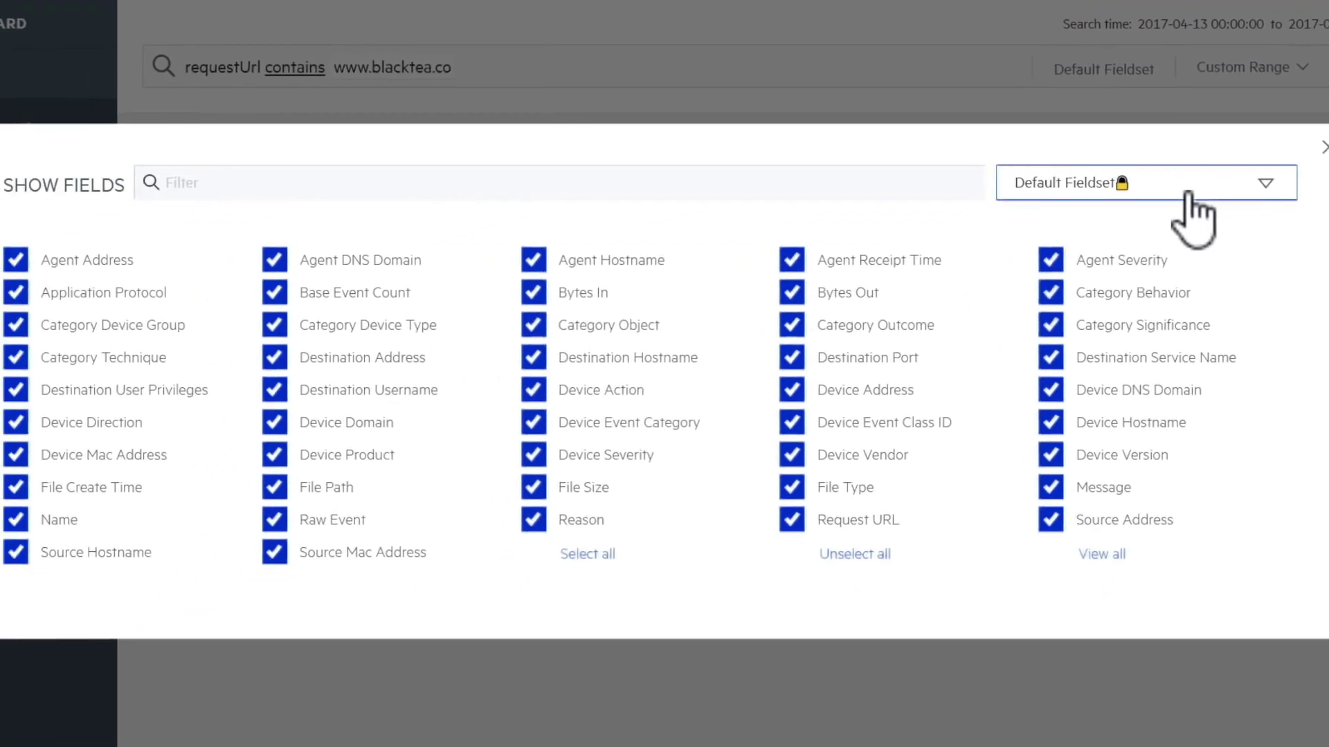
pyautogui.click(1187, 197)
pyautogui.click(1183, 230)
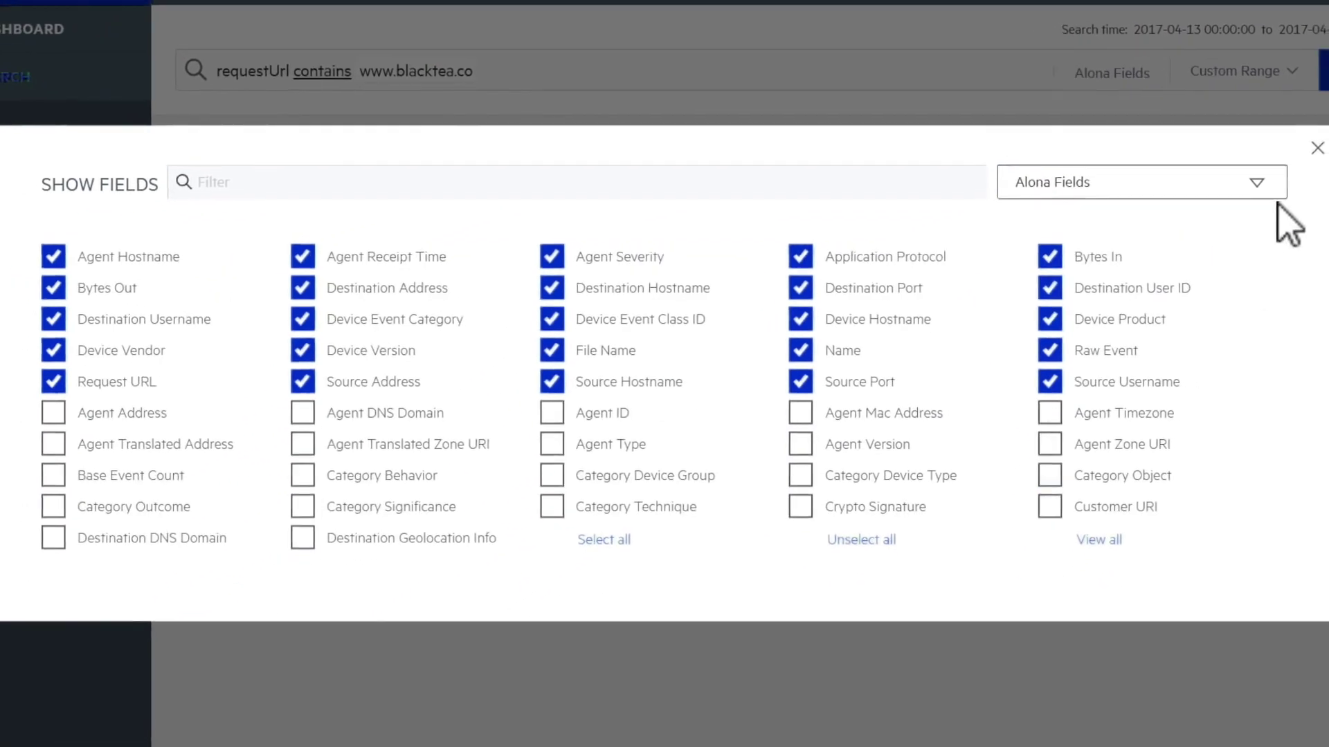
pyautogui.click(1258, 94)
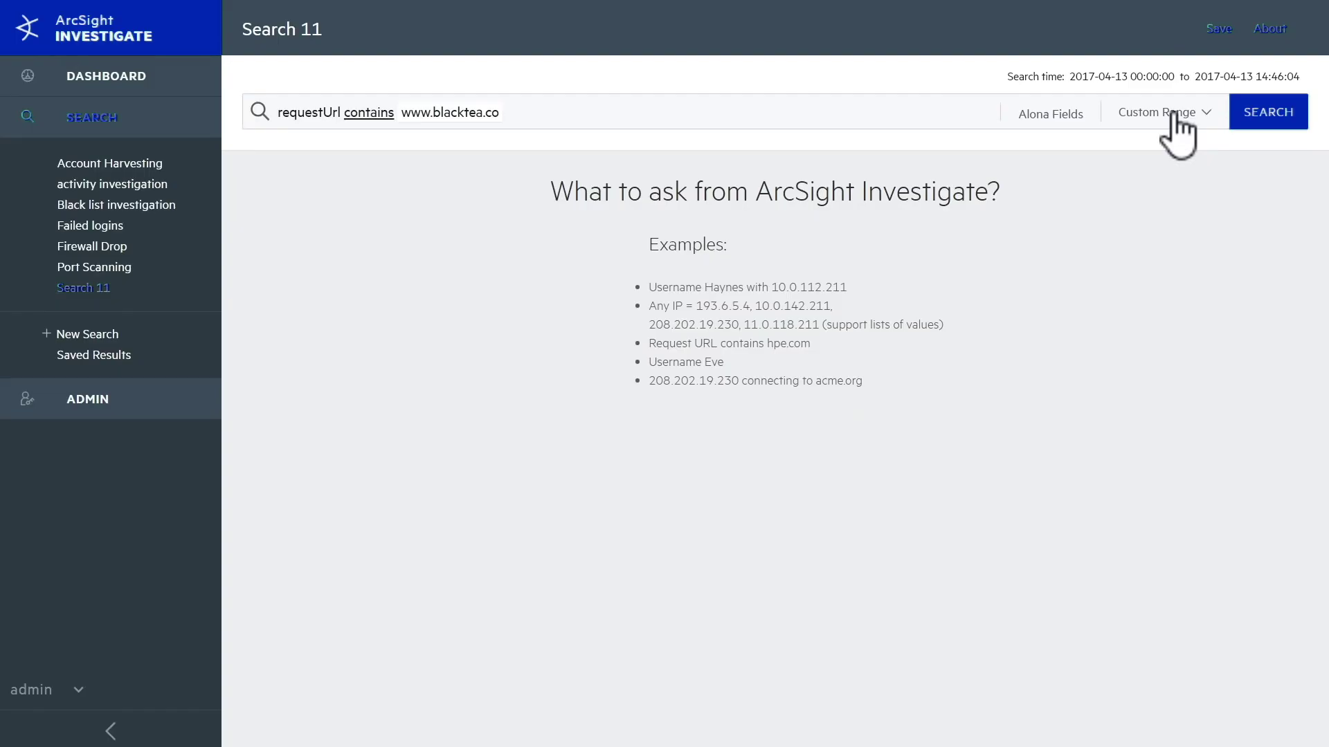
pyautogui.click(1174, 114)
pyautogui.click(1112, 243)
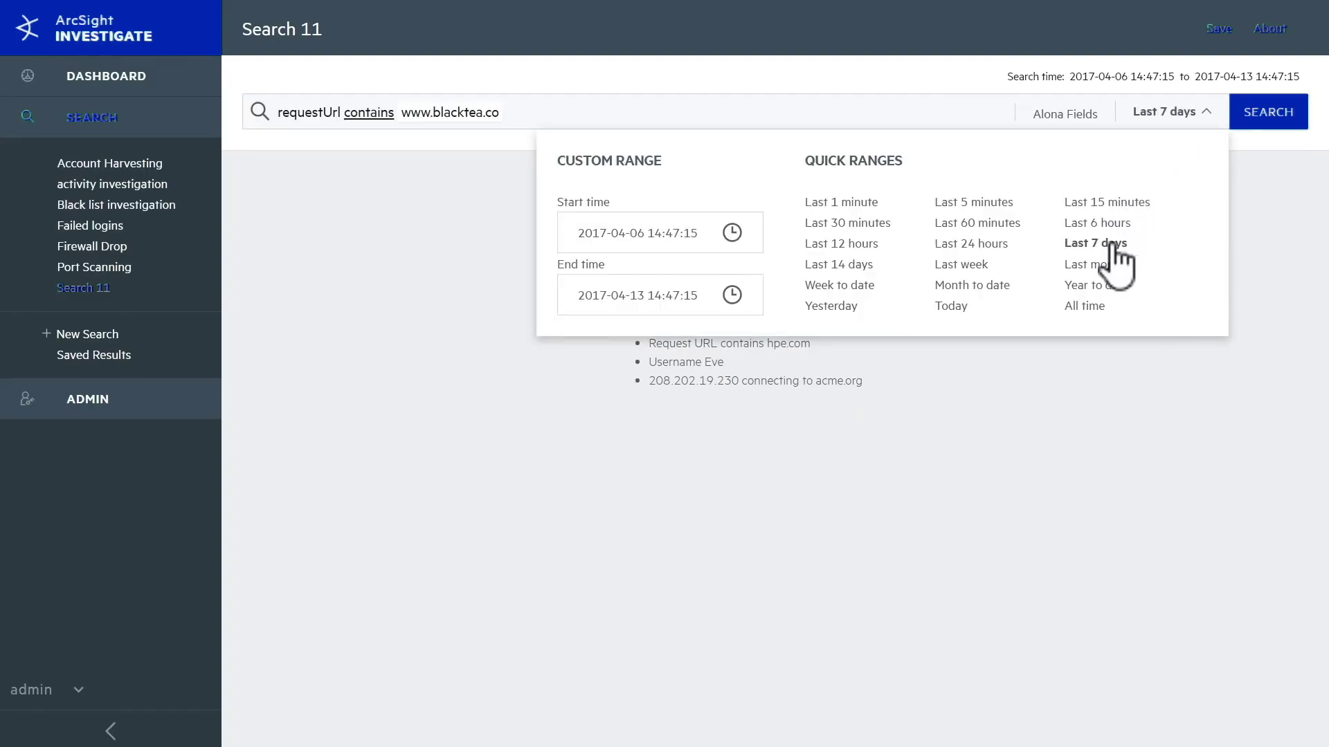
pyautogui.click(1265, 119)
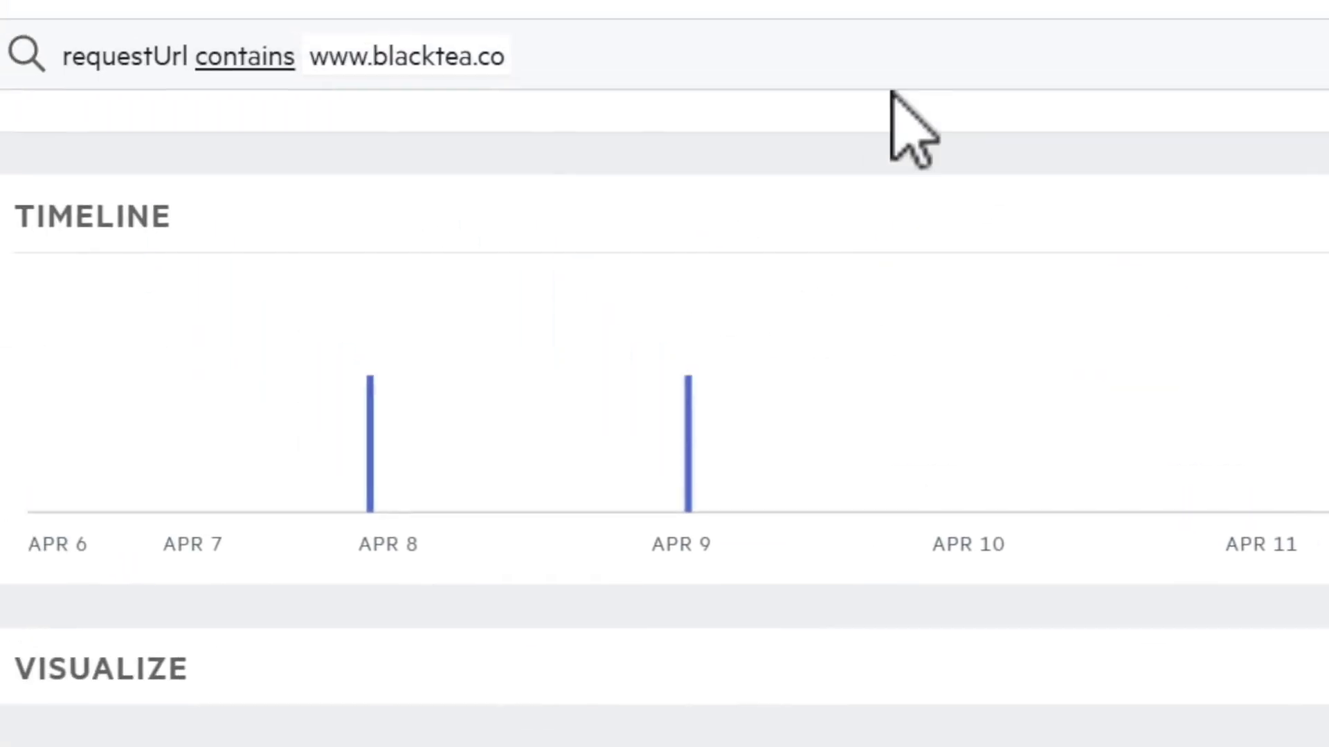
# Step: Replace the query with Bytes Out > 0 and run the search
pyautogui.tripleClick(955, 118)
pyautogui.write('bytes o')
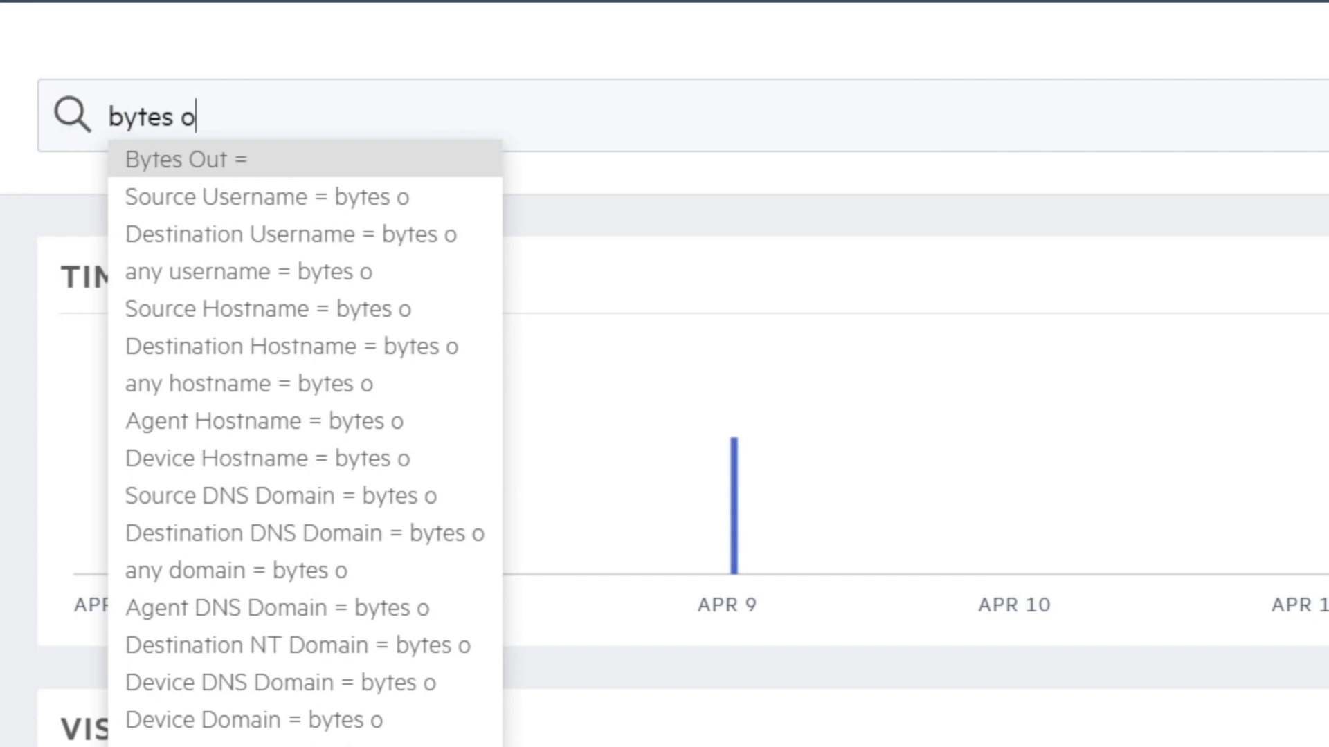
pyautogui.press('Return')
pyautogui.write('>')
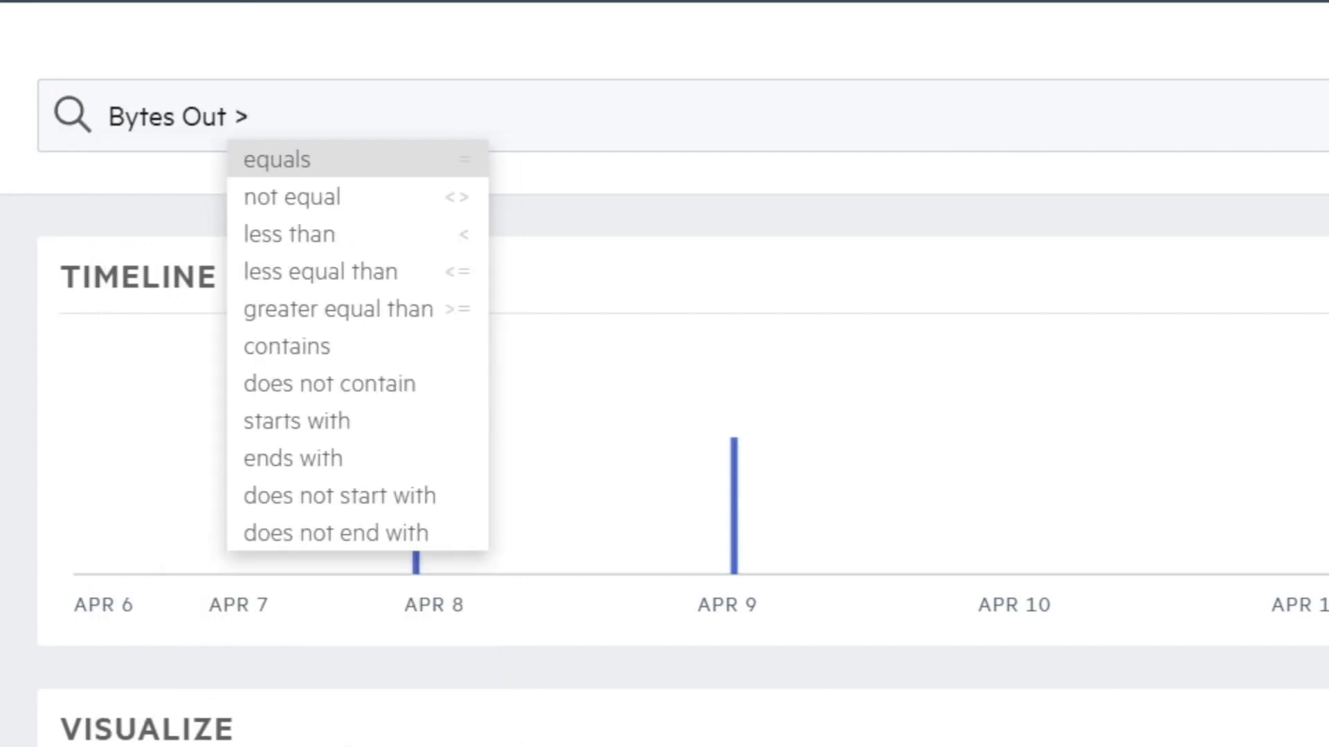
pyautogui.write(' 0')
pyautogui.click(1235, 119)
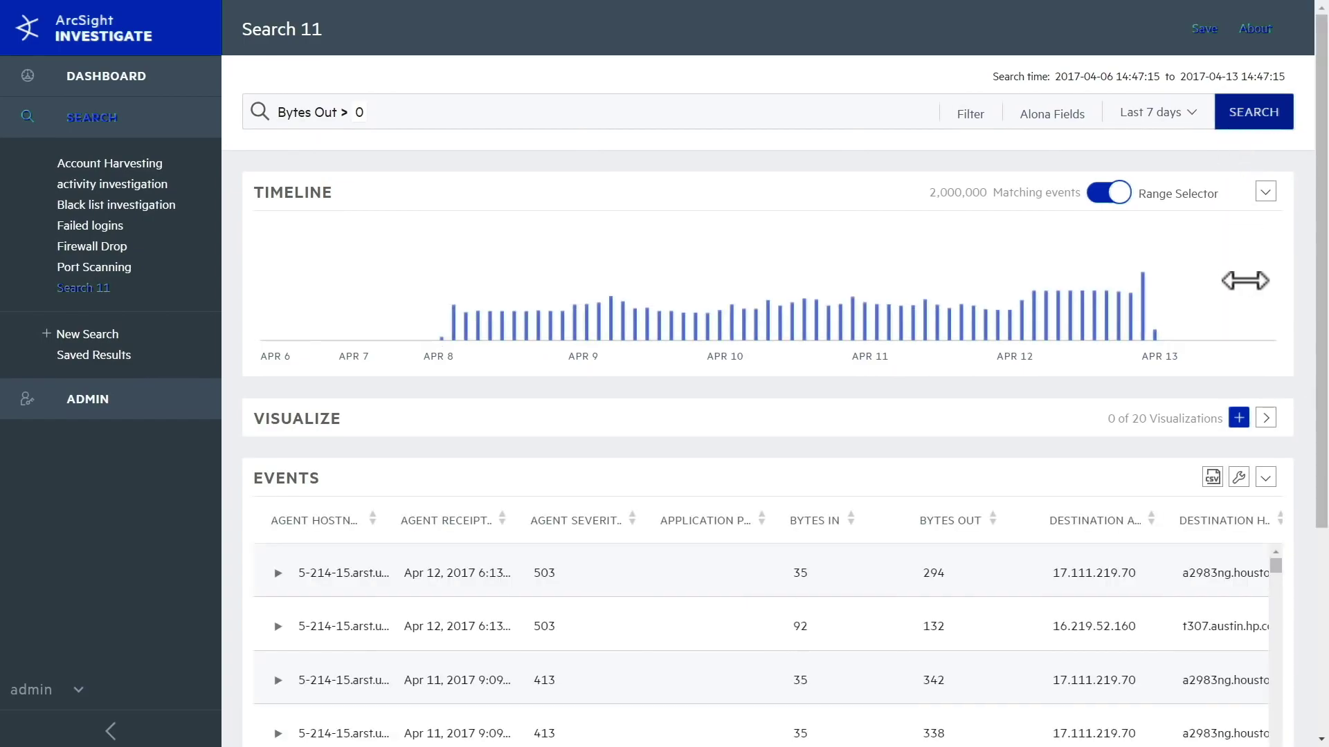
# Step: Build a column chart of average Bytes Out by Agent Receipt Time
pyautogui.click(1238, 418)
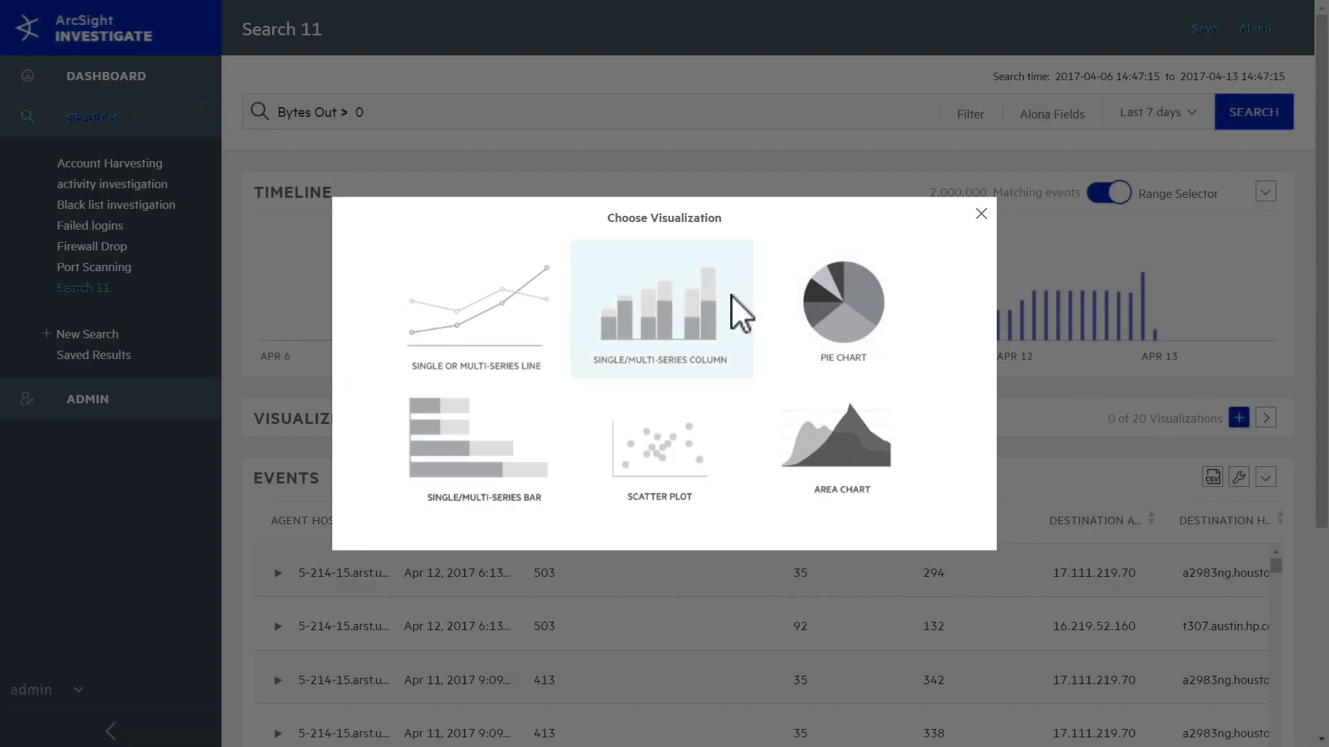
pyautogui.click(729, 297)
pyautogui.scroll(-3, 728, 296)
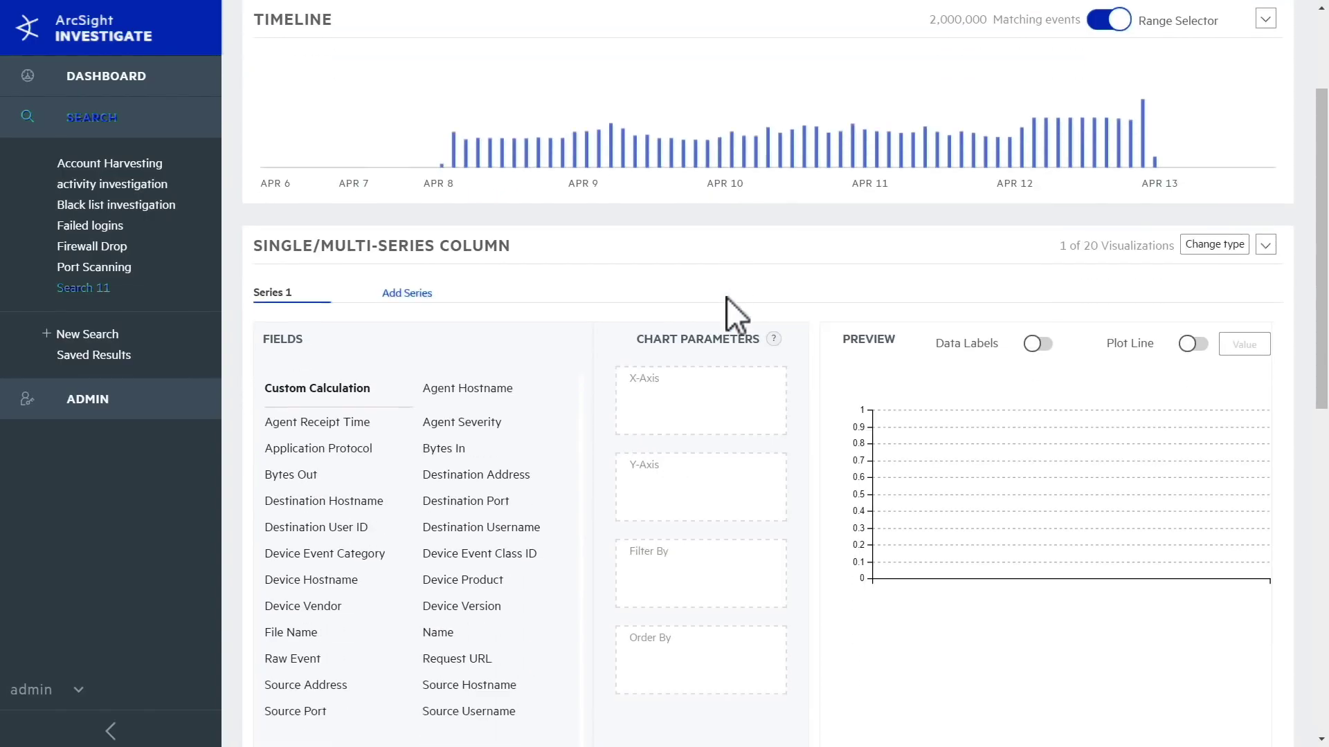
pyautogui.moveTo(354, 423); pyautogui.dragTo(692, 393)
pyautogui.moveTo(343, 478); pyautogui.dragTo(673, 484)
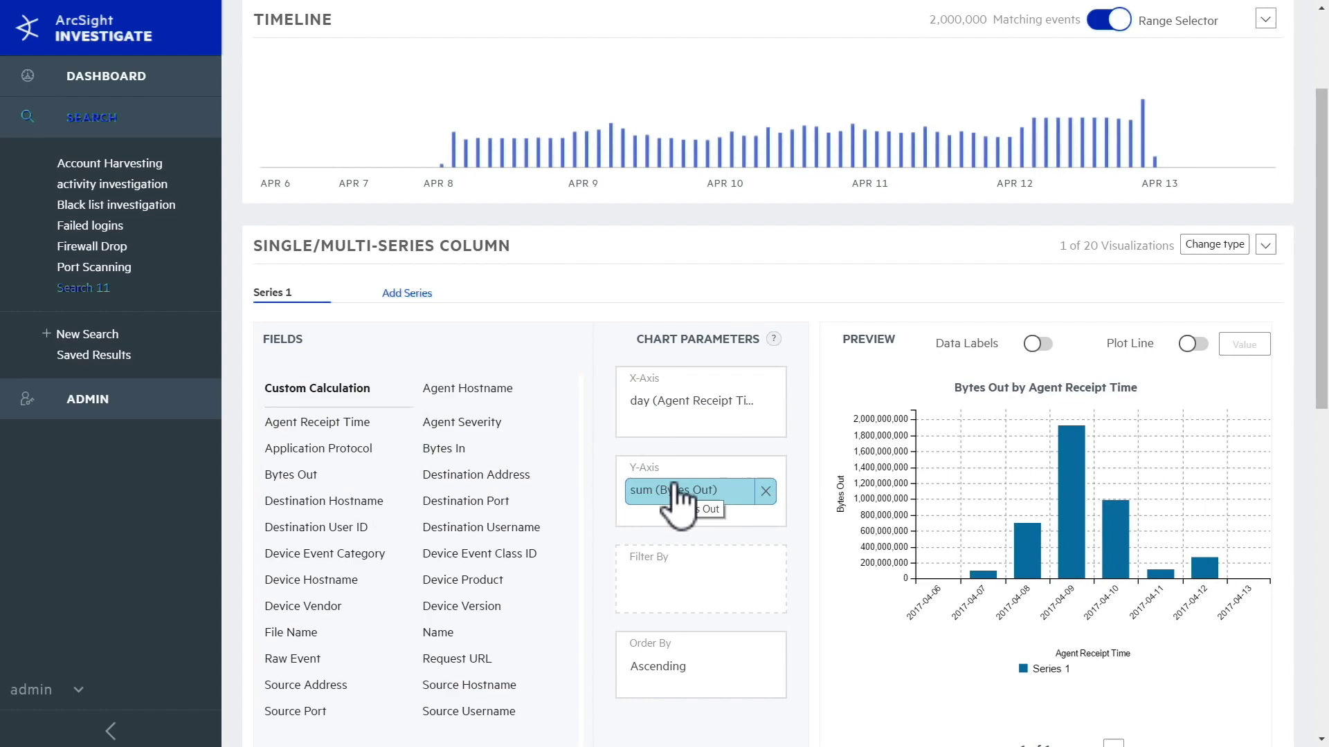
pyautogui.click(738, 492)
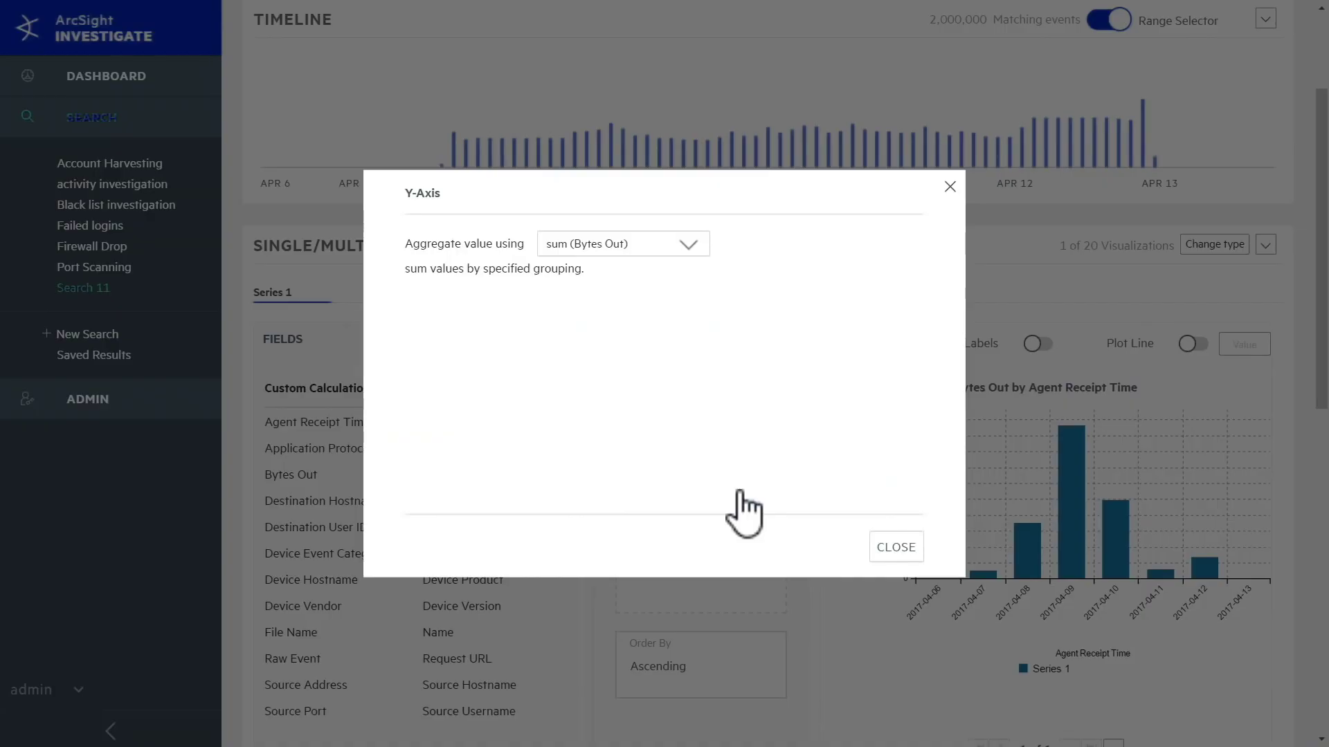
pyautogui.click(670, 250)
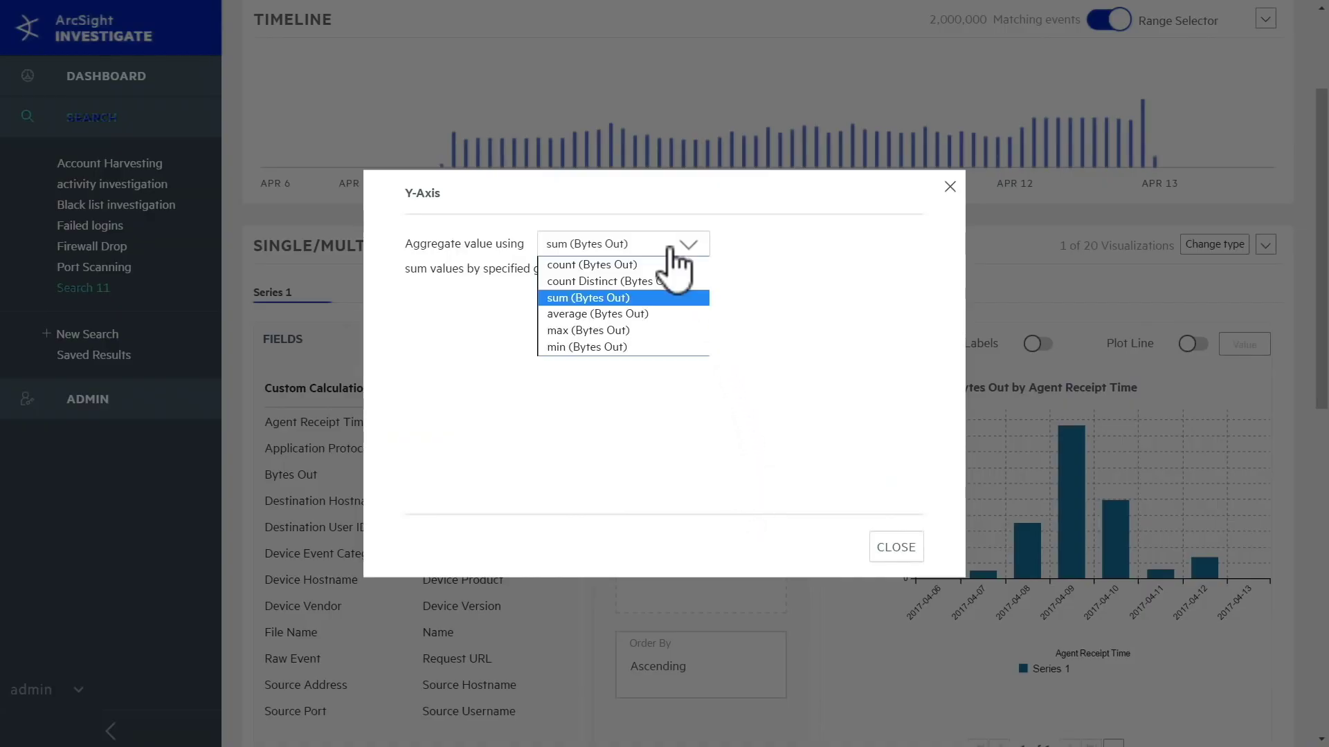
pyautogui.click(662, 316)
pyautogui.click(893, 548)
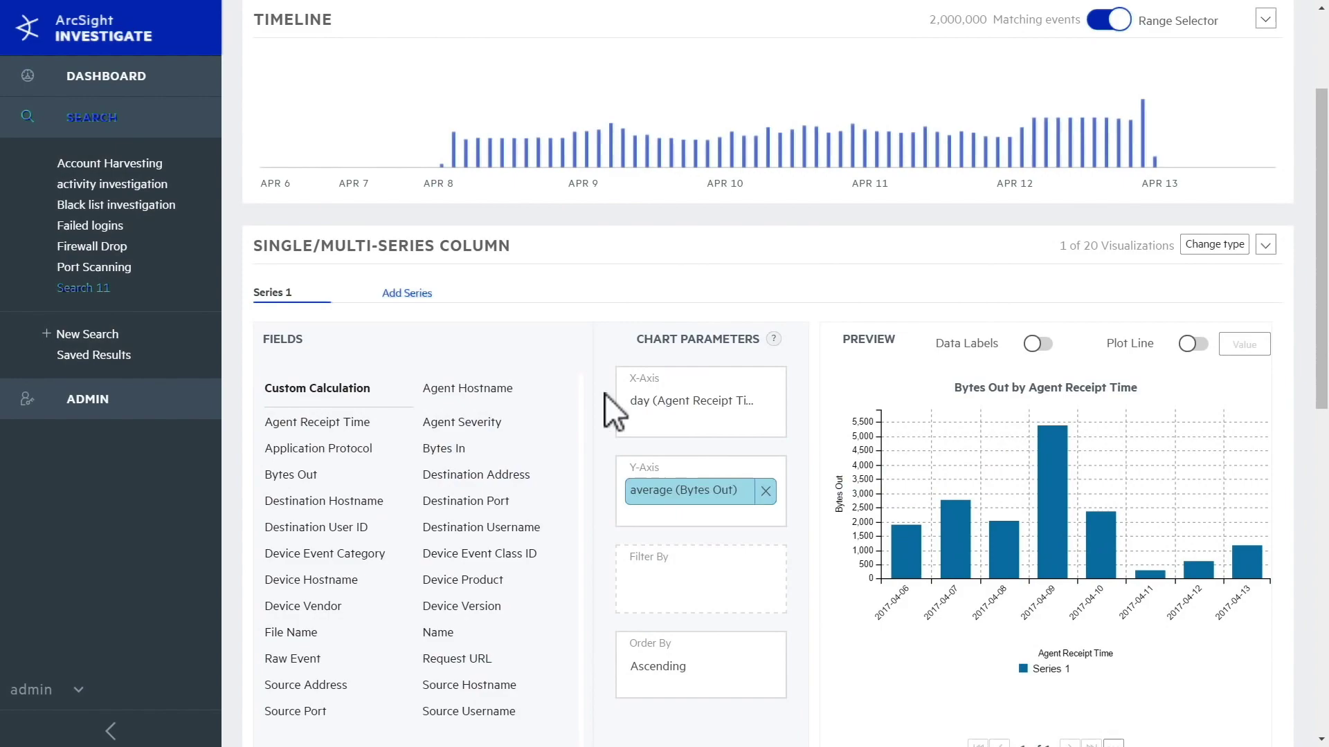
# Step: Switch the Y-axis aggregation back to sum of Bytes Out
pyautogui.click(733, 485)
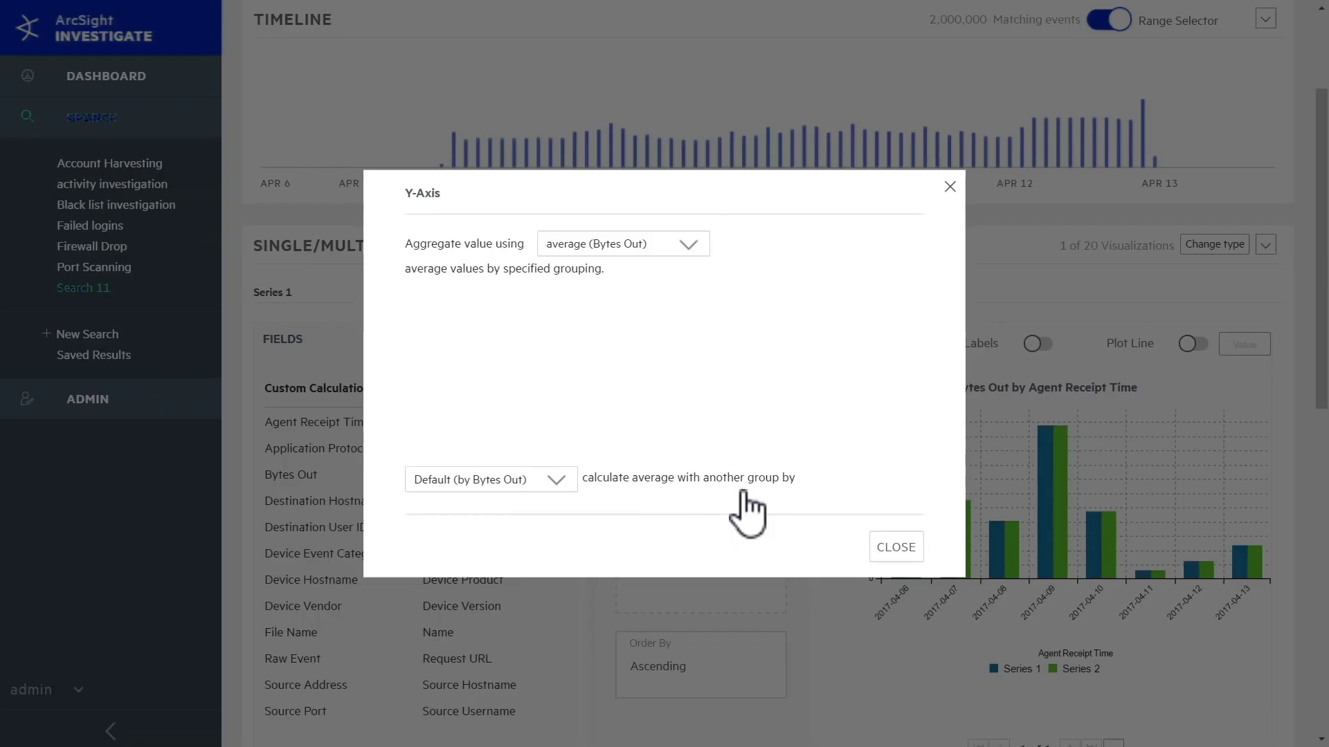
pyautogui.click(663, 248)
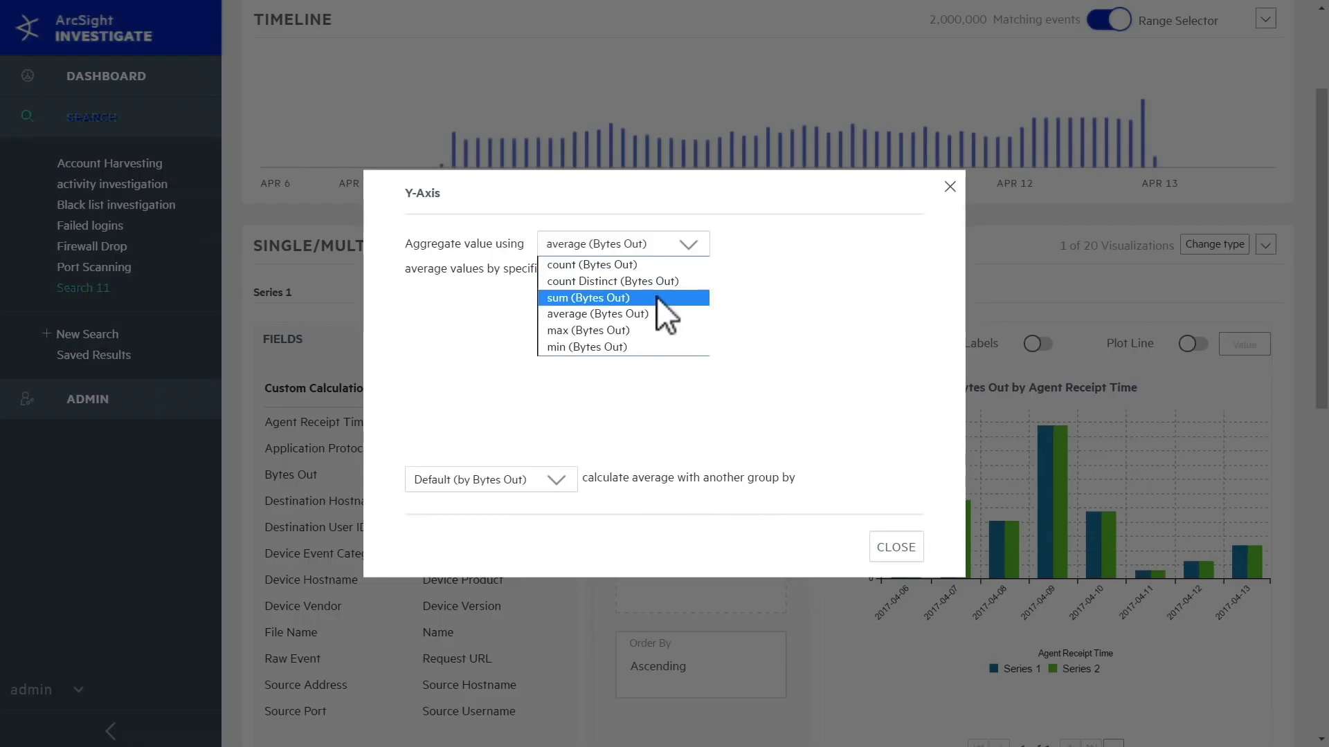
pyautogui.click(659, 297)
pyautogui.click(894, 547)
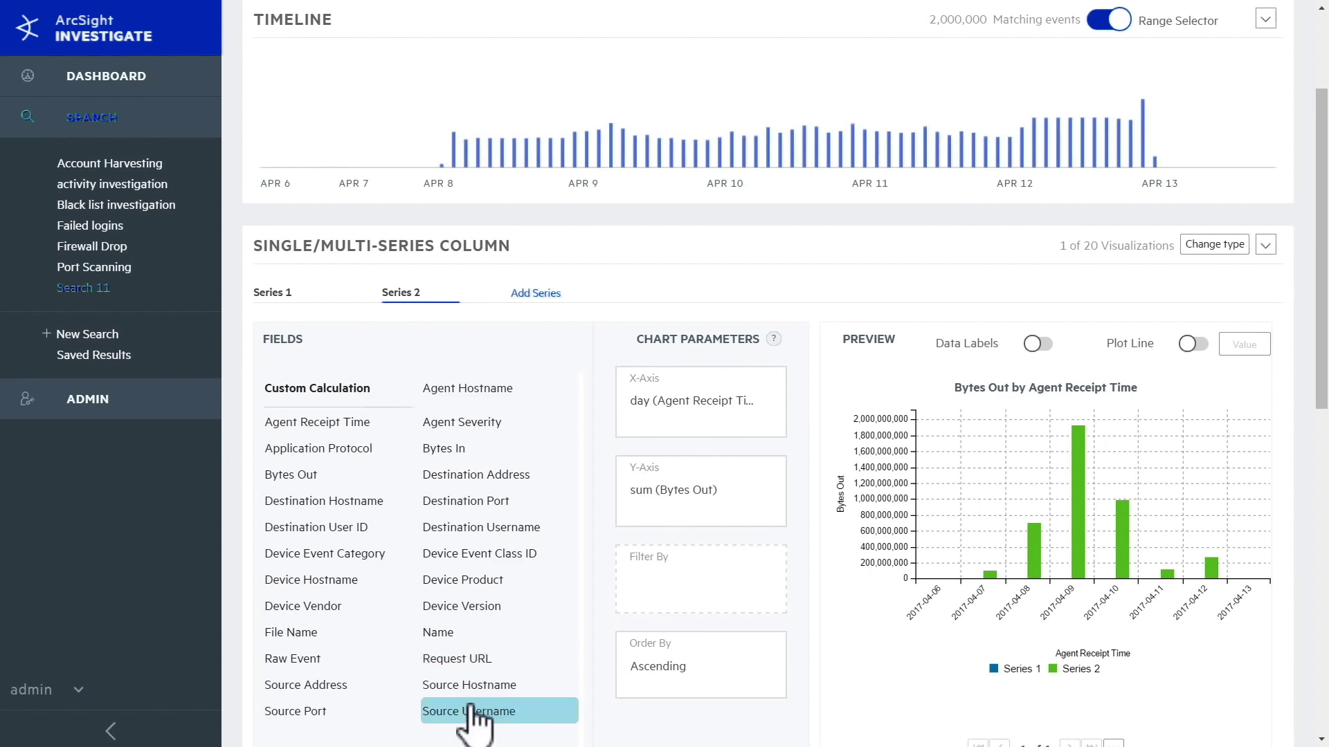
# Step: Filter the series by Source Username to include only the Falvy user
pyautogui.moveTo(470, 713); pyautogui.dragTo(661, 587)
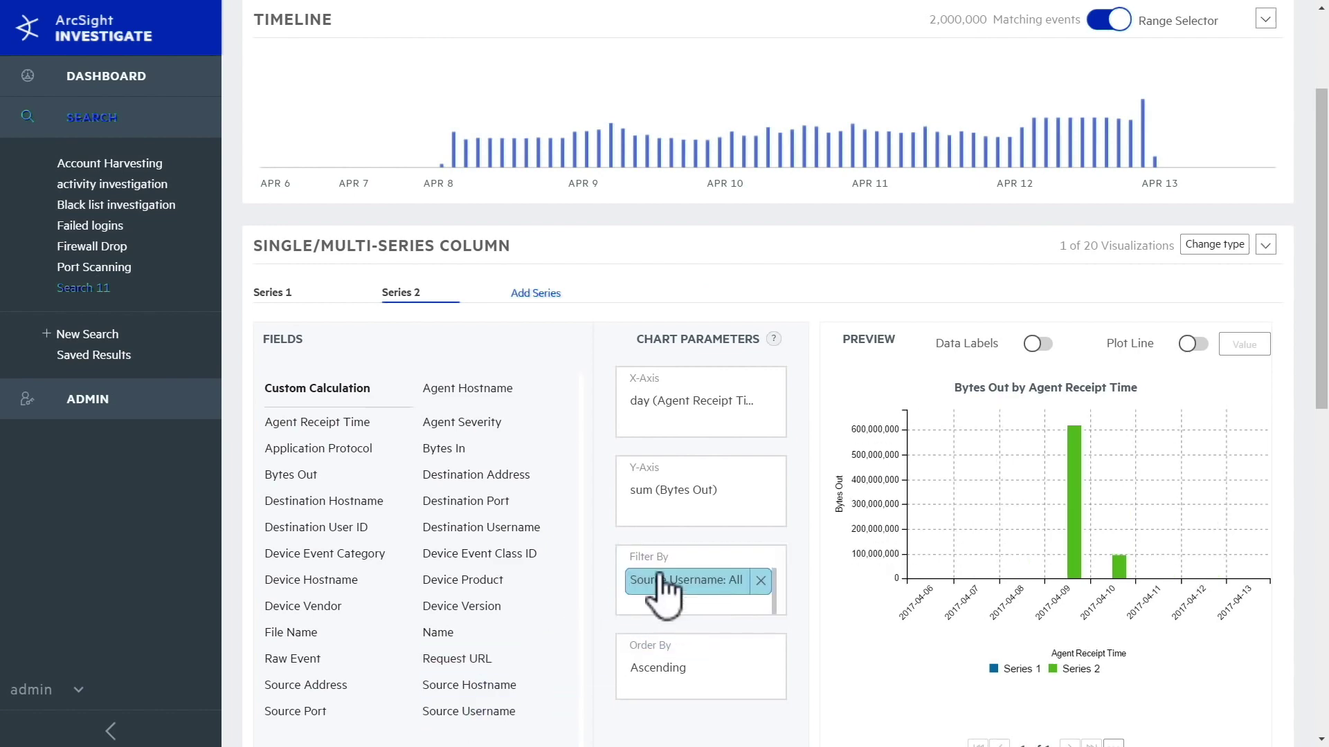
pyautogui.click(661, 581)
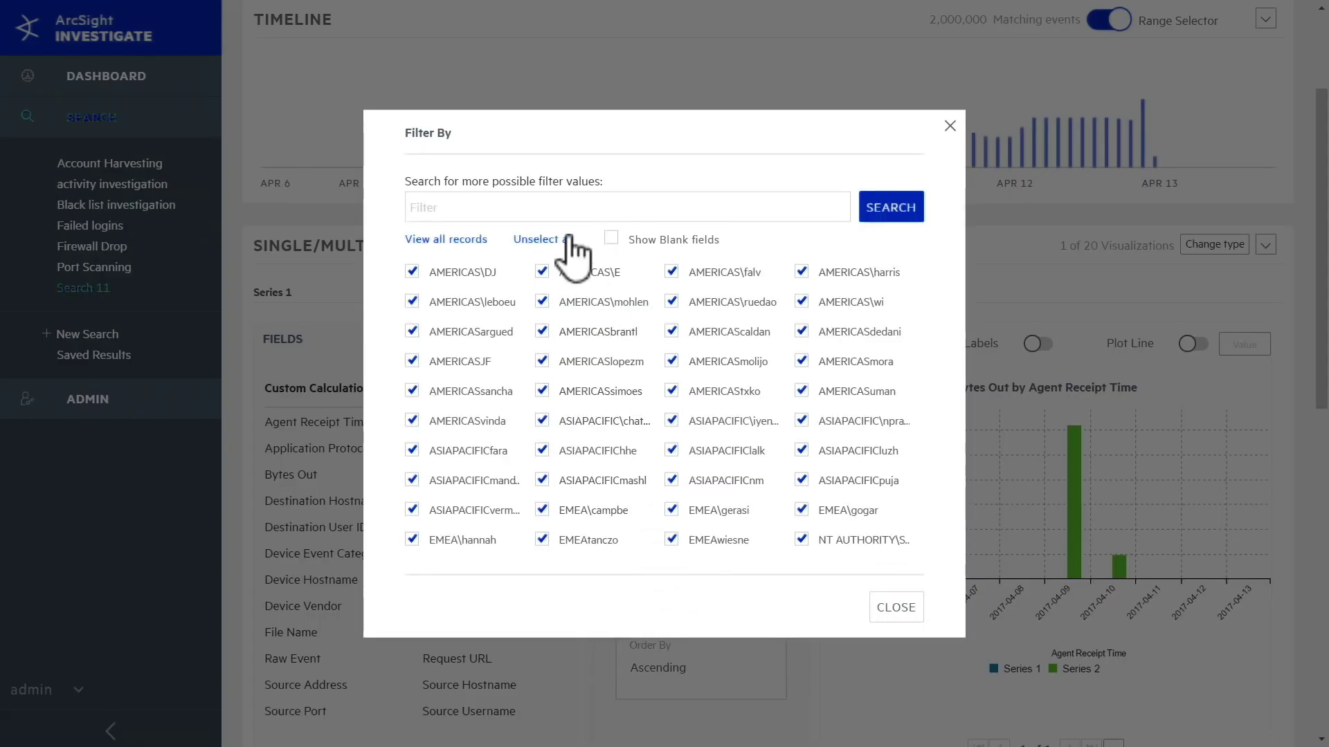
pyautogui.click(565, 239)
pyautogui.click(671, 271)
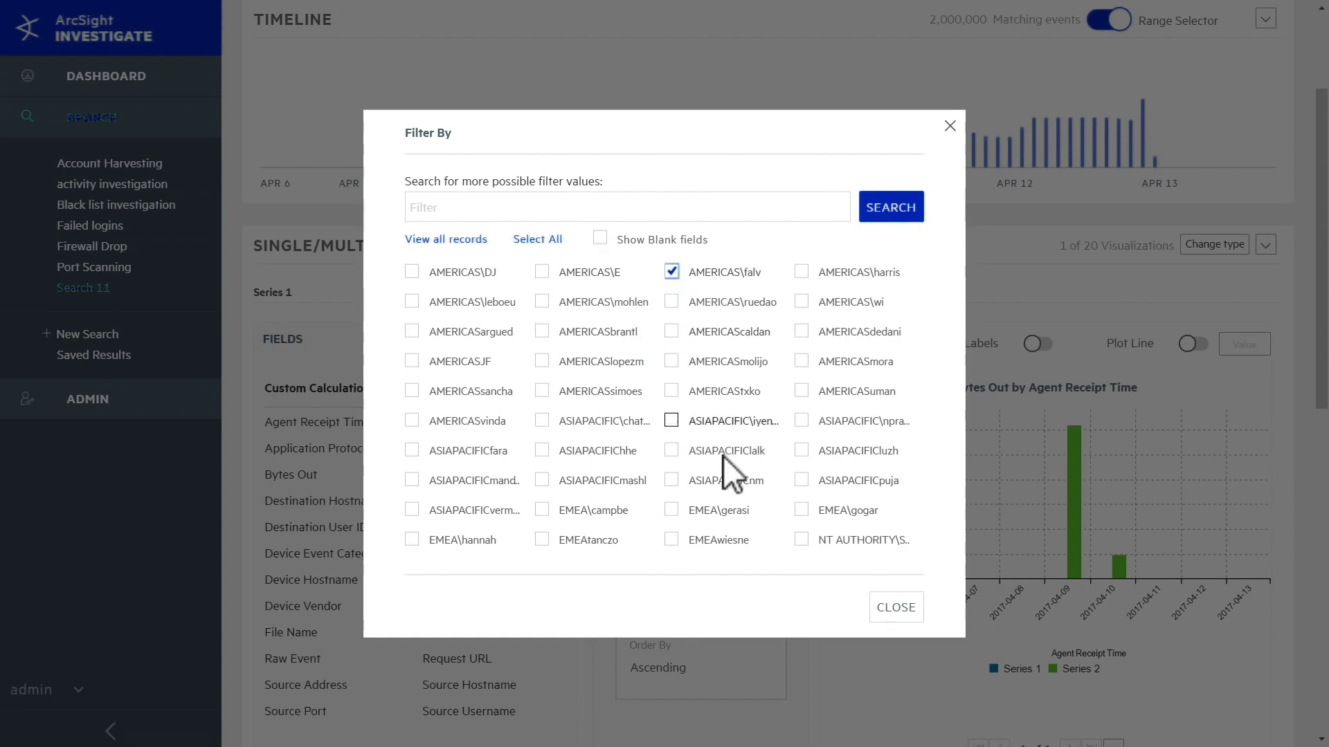
pyautogui.click(895, 607)
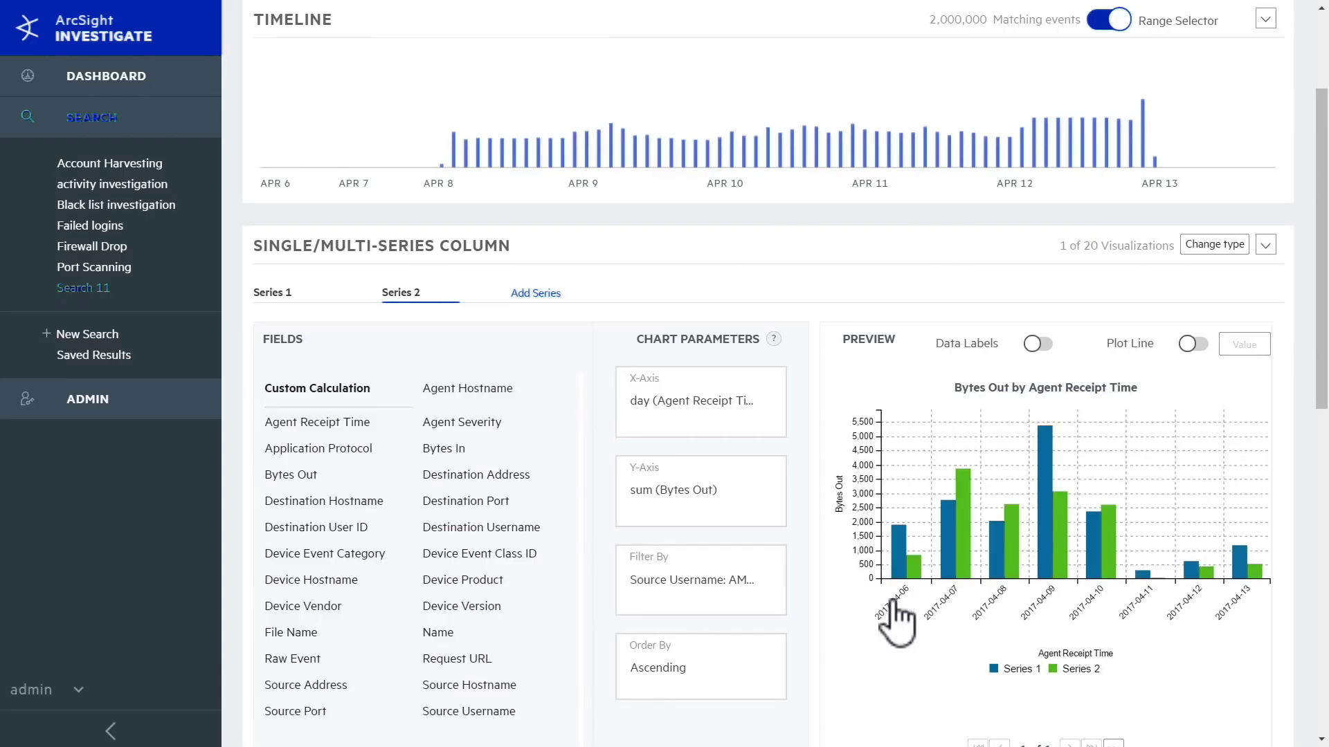
# Step: Add another series filtered to include only the Harris user
pyautogui.click(536, 293)
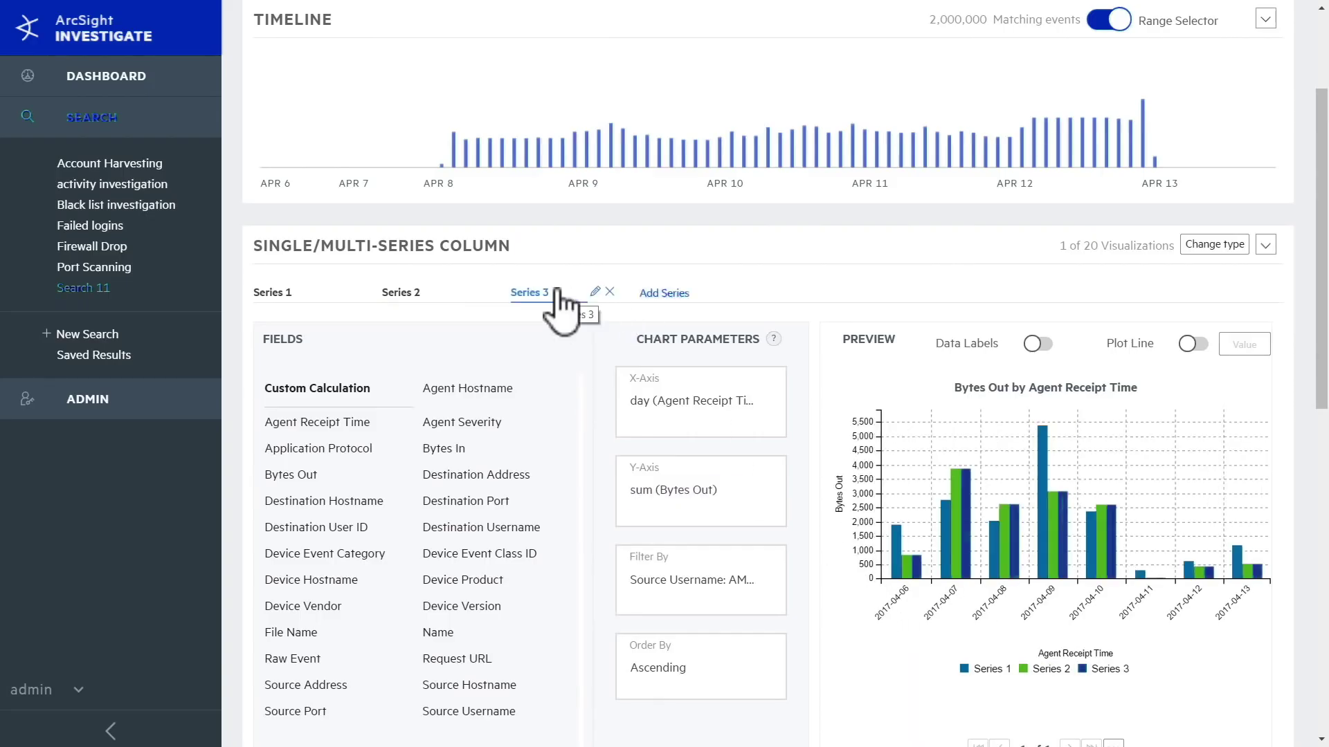
pyautogui.click(682, 562)
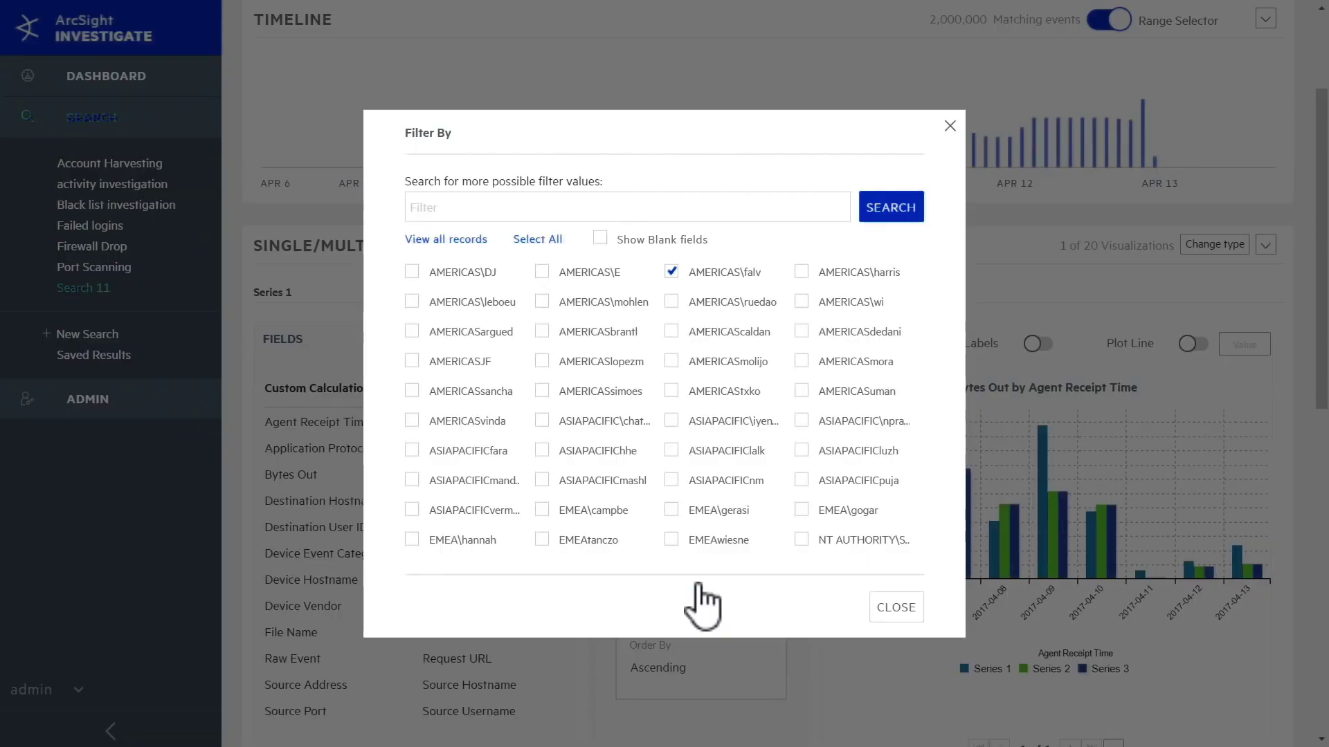
pyautogui.click(801, 271)
pyautogui.click(688, 274)
pyautogui.click(896, 607)
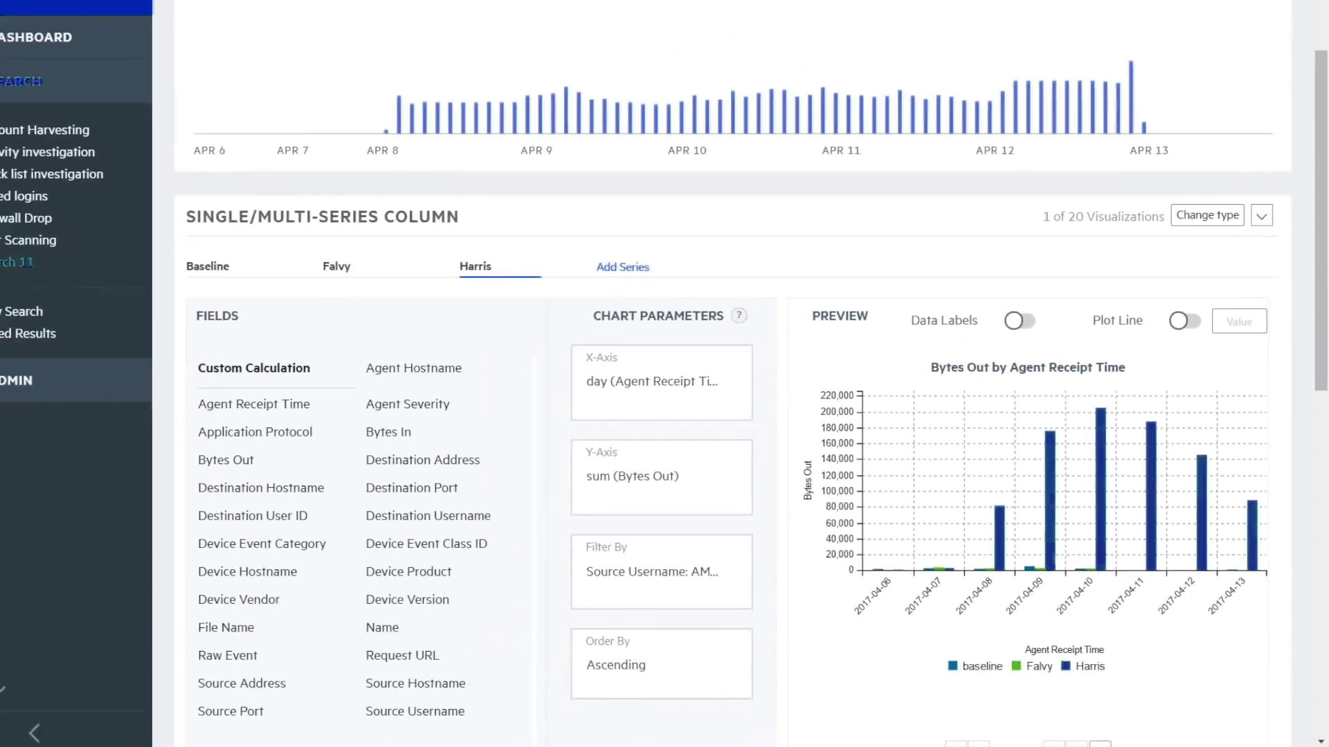
# Step: Save the Baseline vs Falvy vs Harris column chart and add it to the Dashboard
pyautogui.click(1153, 683)
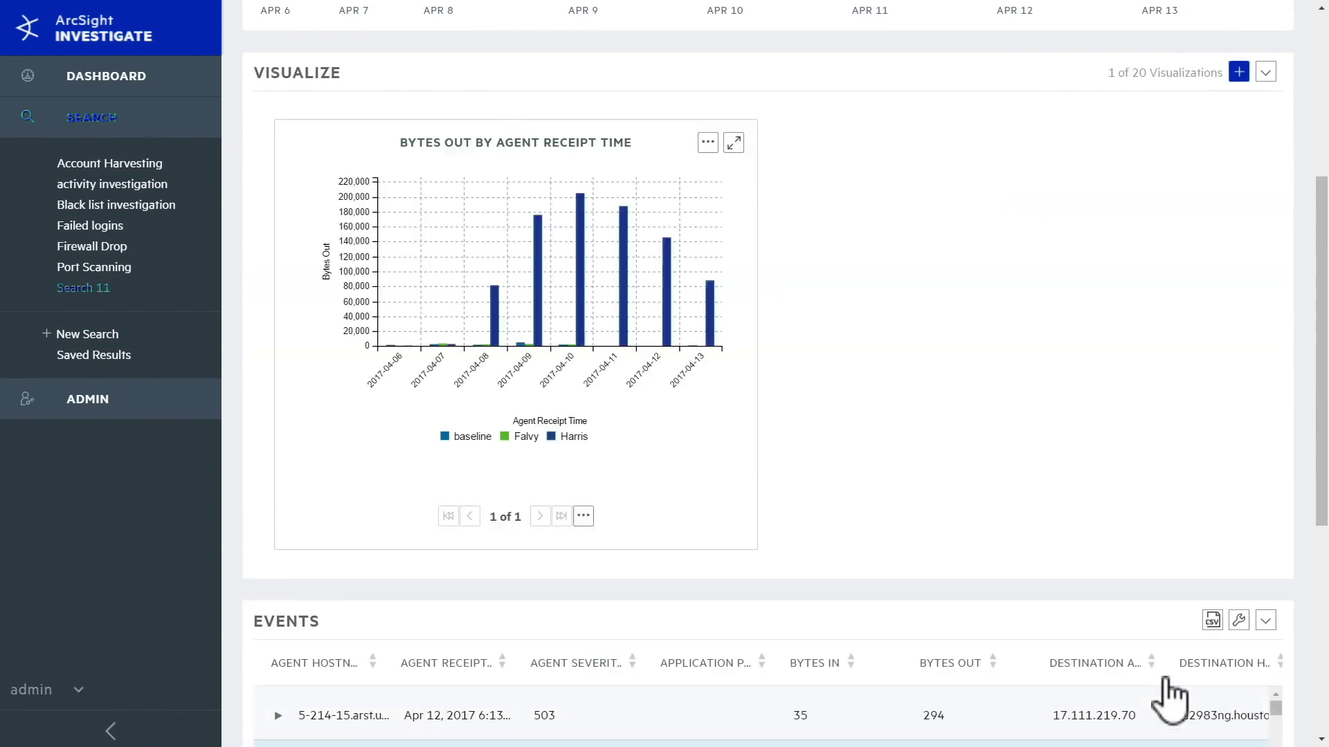
pyautogui.click(708, 144)
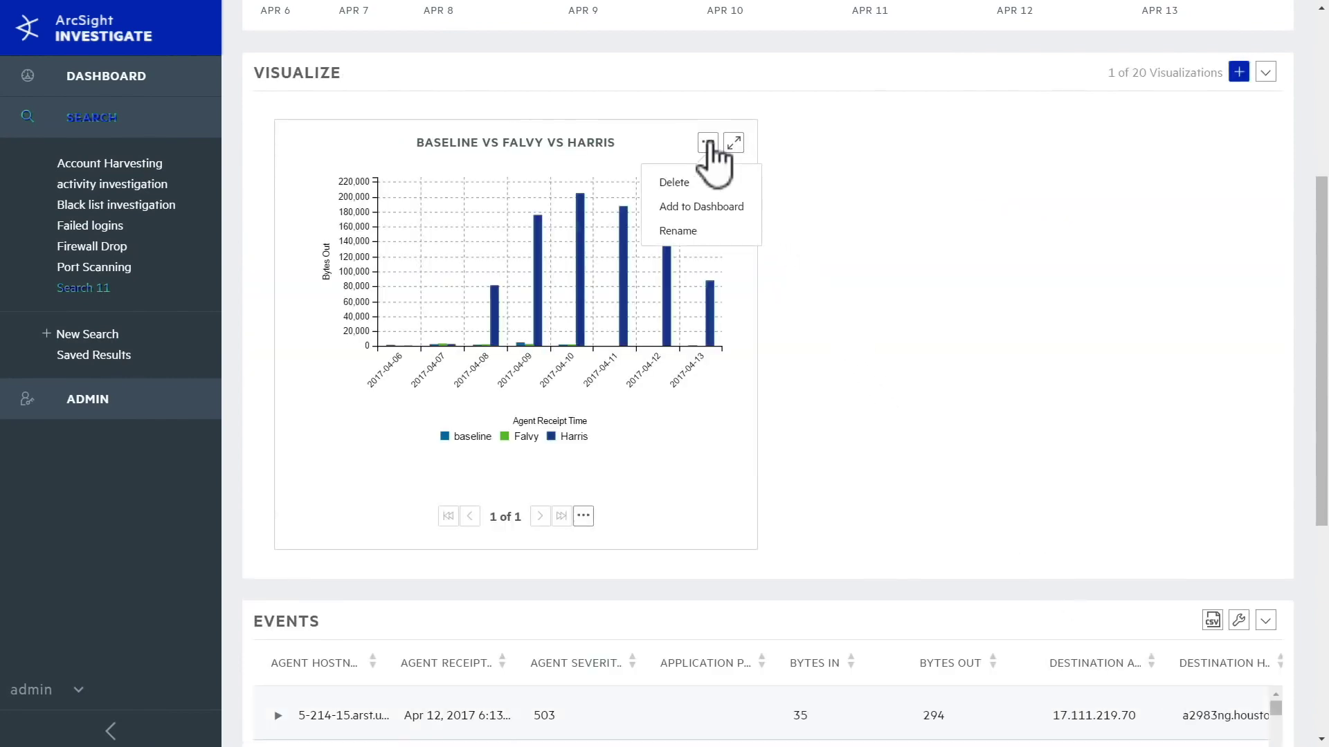
pyautogui.click(701, 207)
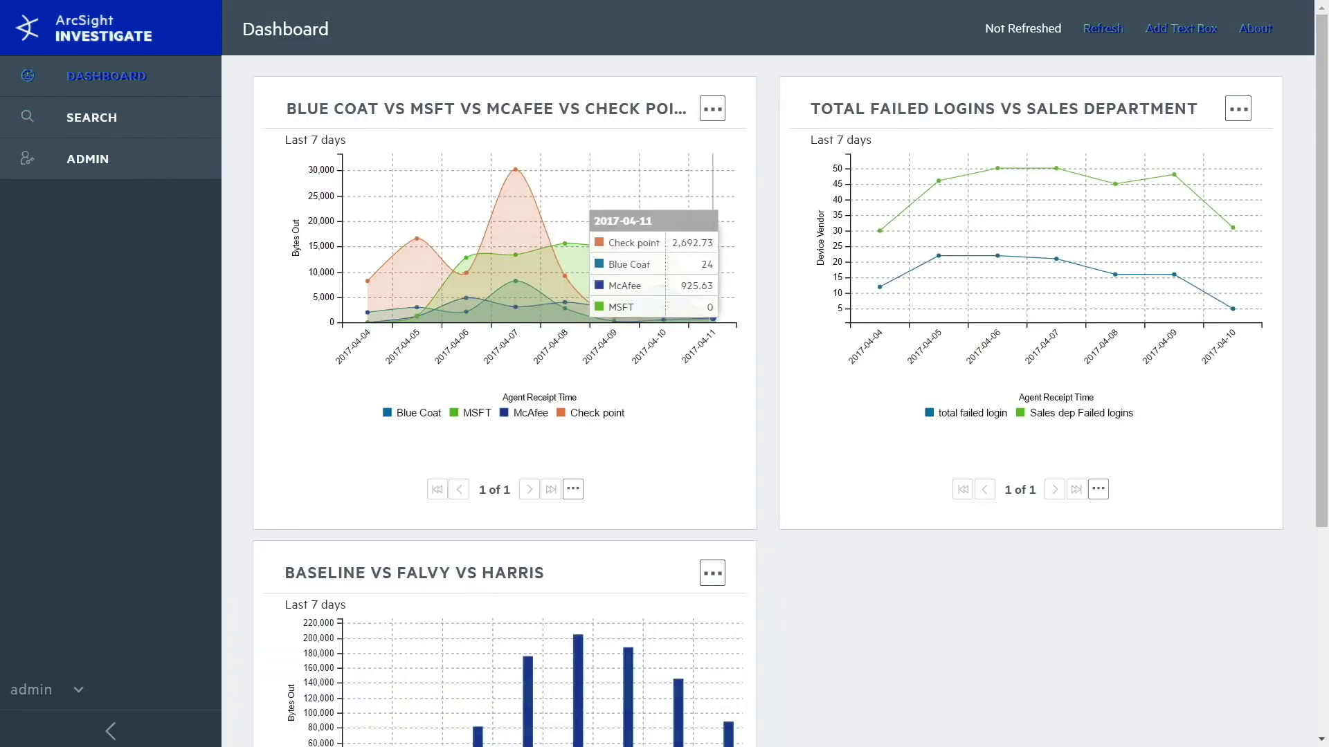
# Step: Check the chart on the Dashboard, then go back to the Search 11 page
pyautogui.scroll(-3, 588, 243)
pyautogui.scroll(-1, 774, 380)
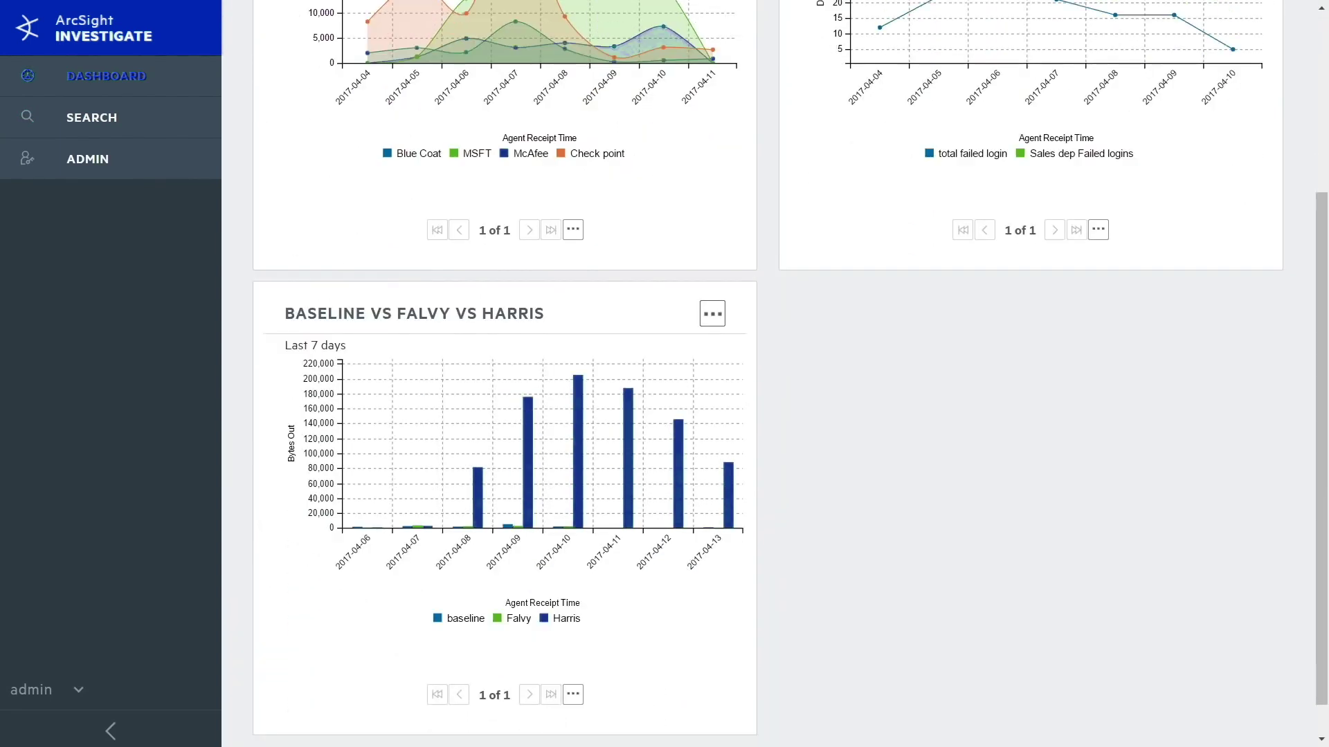
pyautogui.click(161, 120)
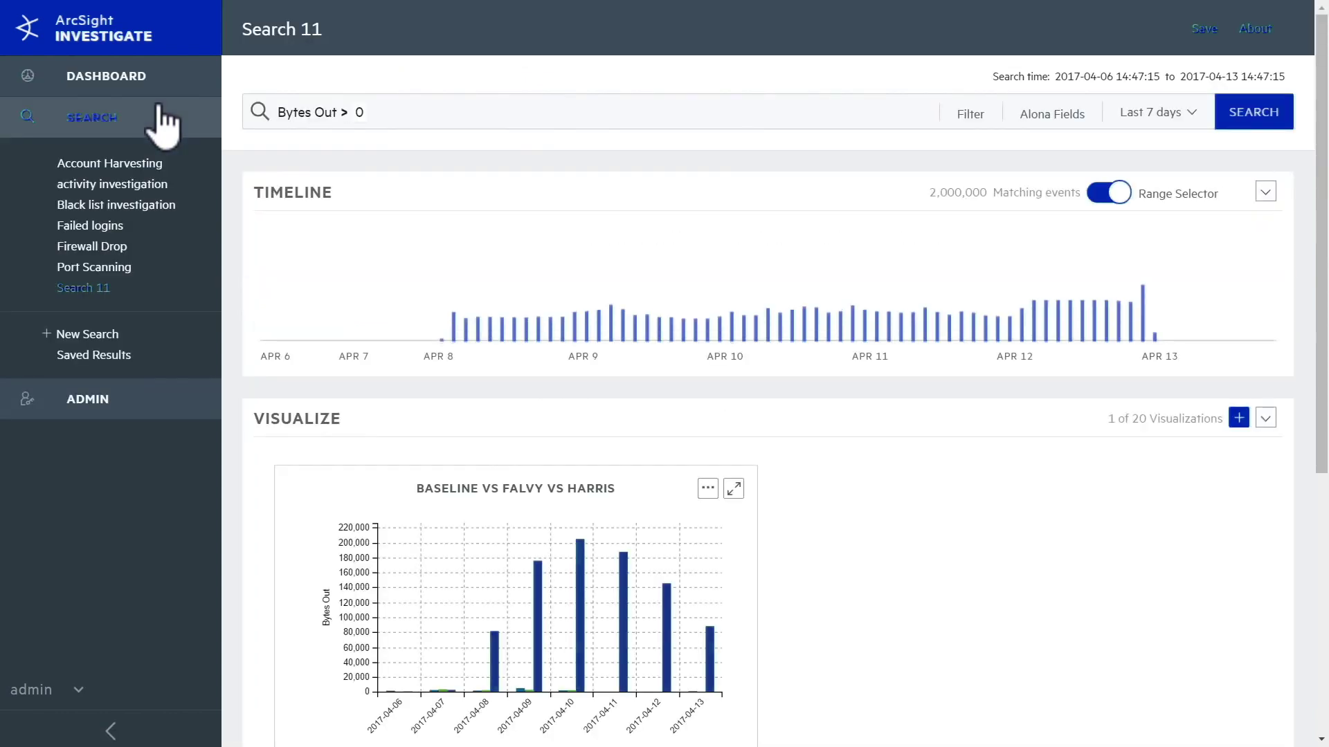
# Step: Create a pie chart of Bytes Out by Application Protocol, filtered to only the Harris user
pyautogui.click(1239, 417)
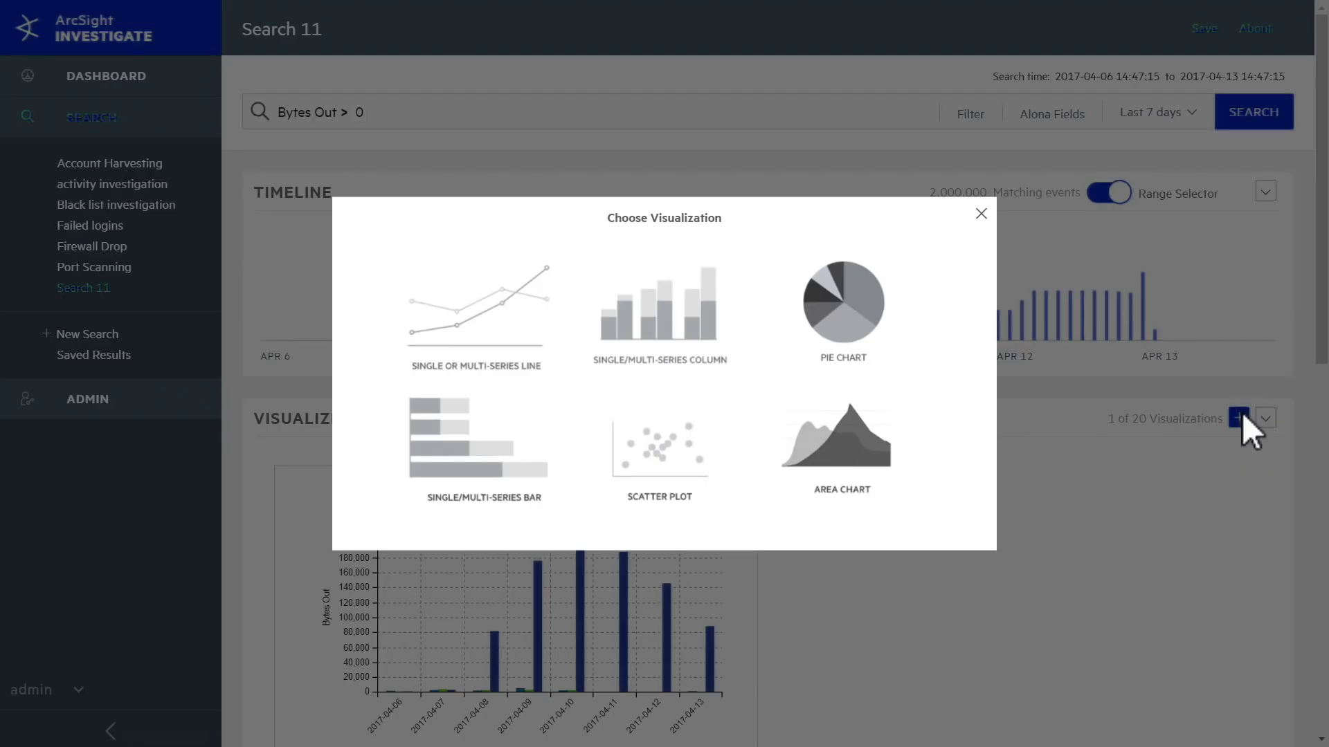
pyautogui.click(846, 320)
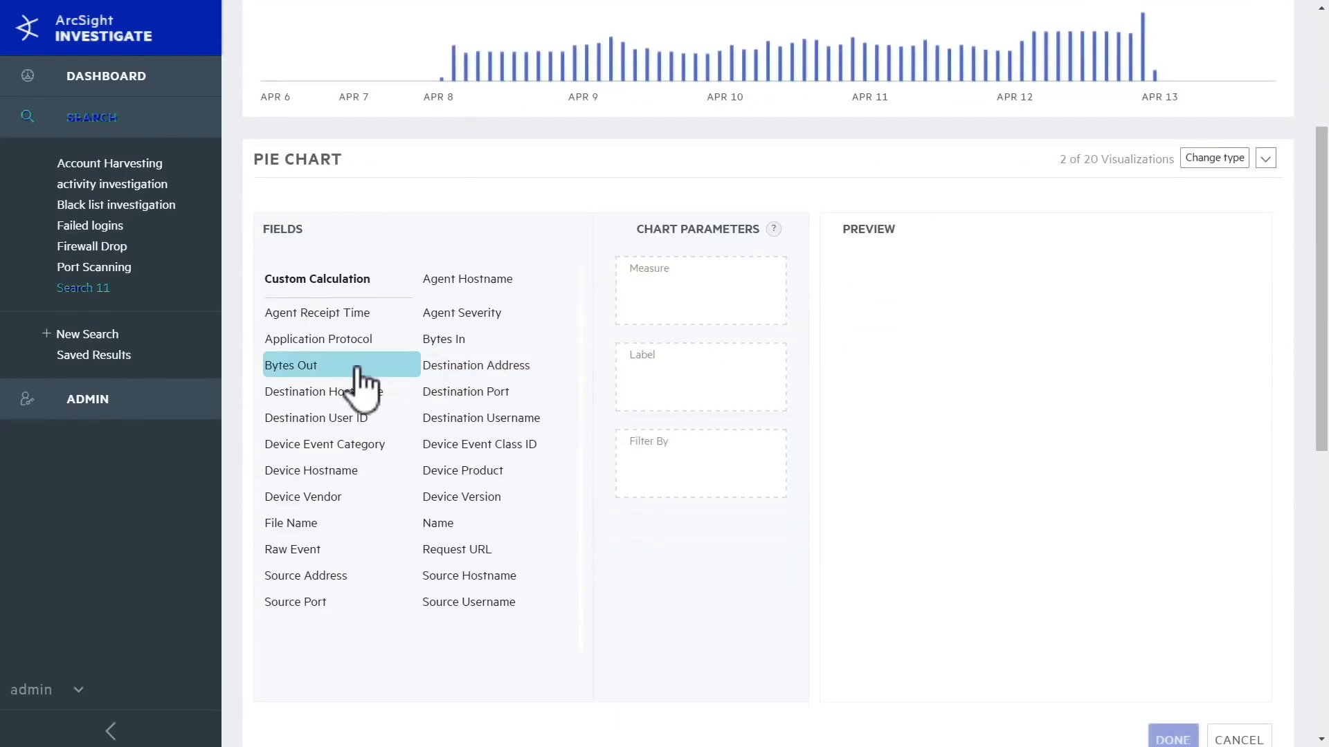
pyautogui.moveTo(350, 367); pyautogui.dragTo(695, 275)
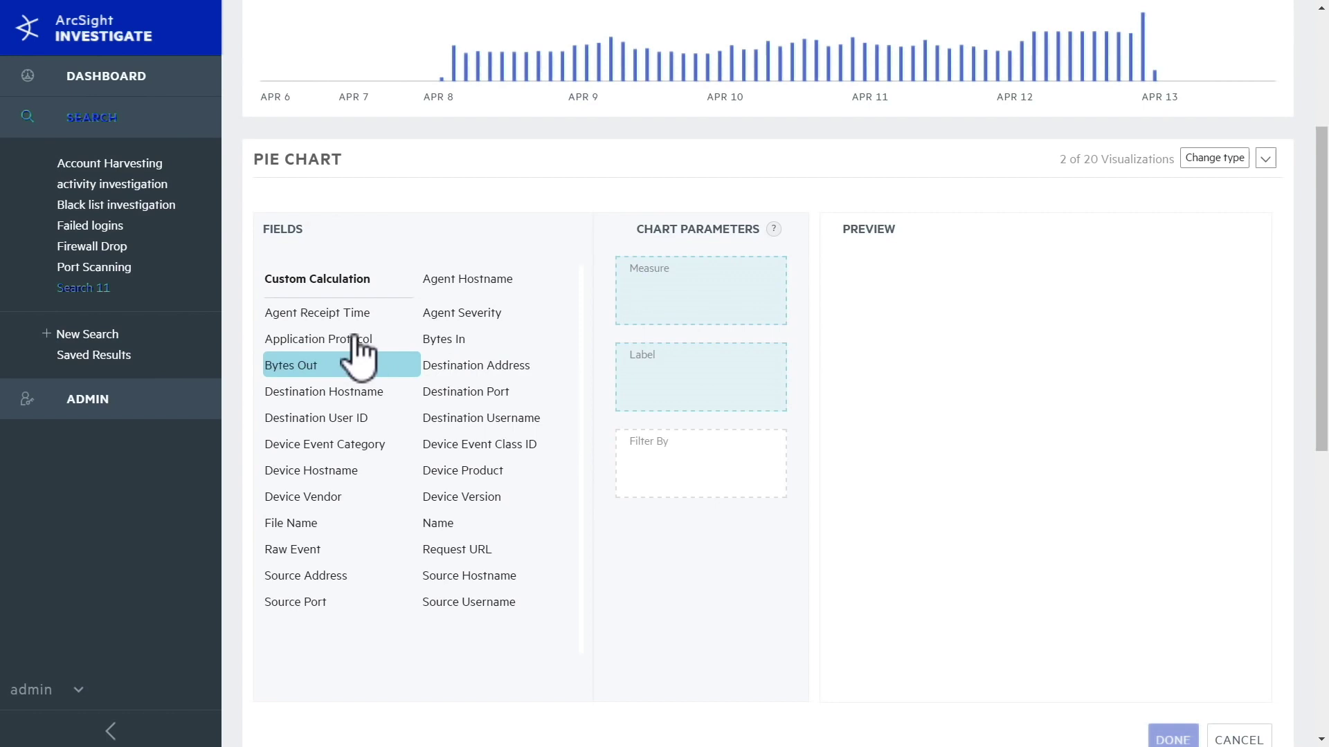
pyautogui.moveTo(356, 339); pyautogui.dragTo(677, 373)
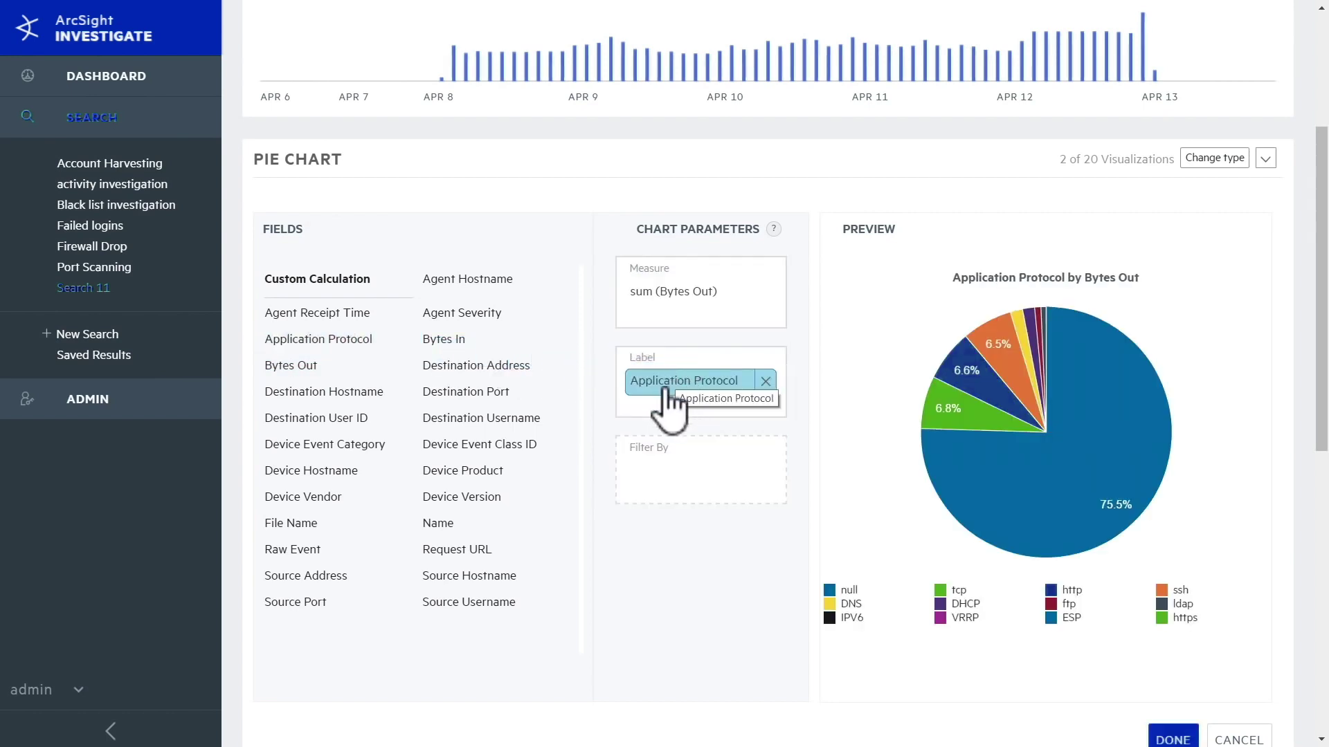
pyautogui.moveTo(471, 612); pyautogui.dragTo(680, 476)
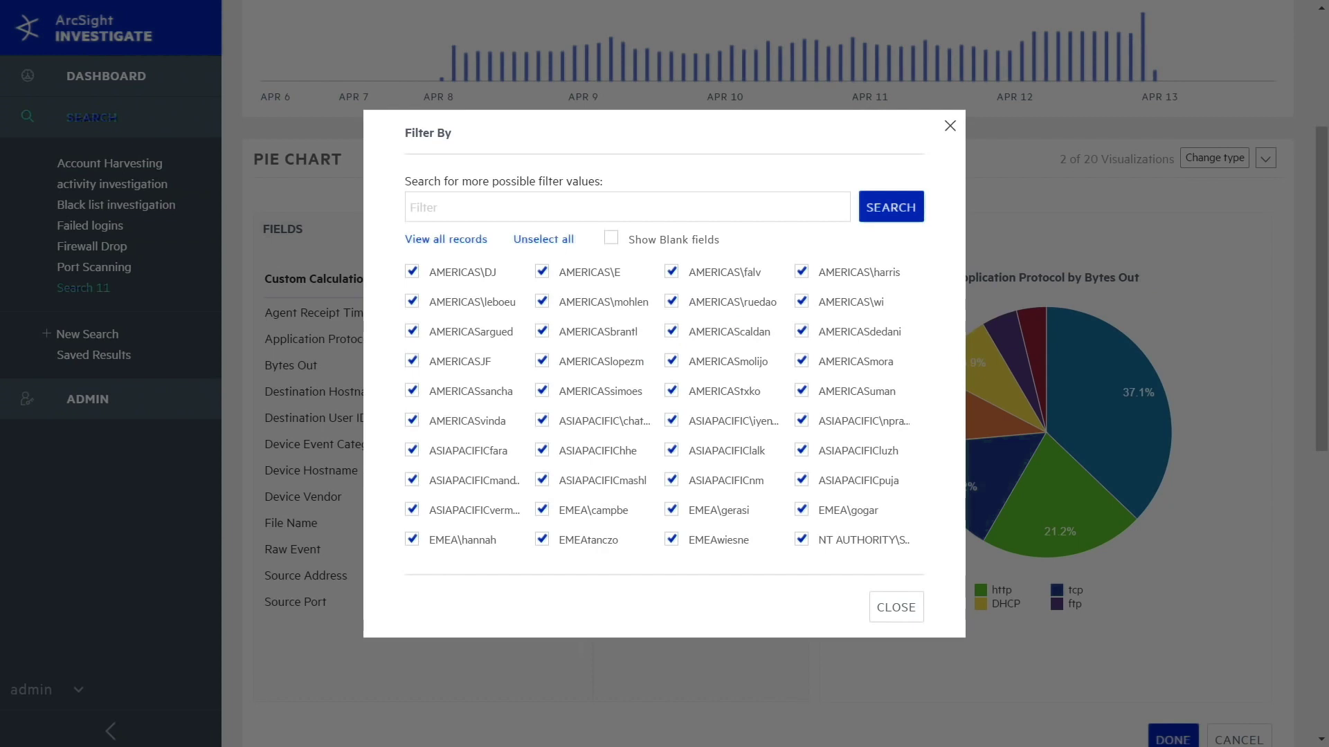
pyautogui.click(544, 239)
pyautogui.click(801, 272)
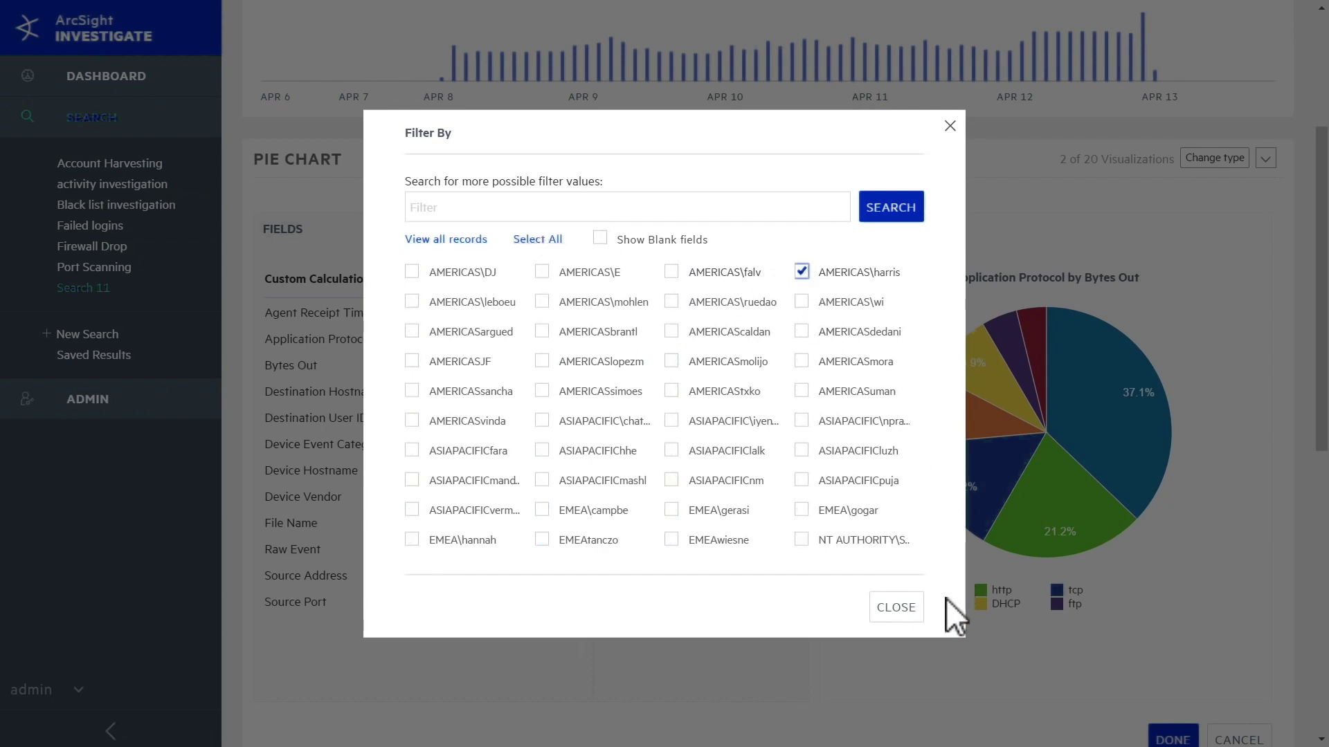
pyautogui.click(903, 609)
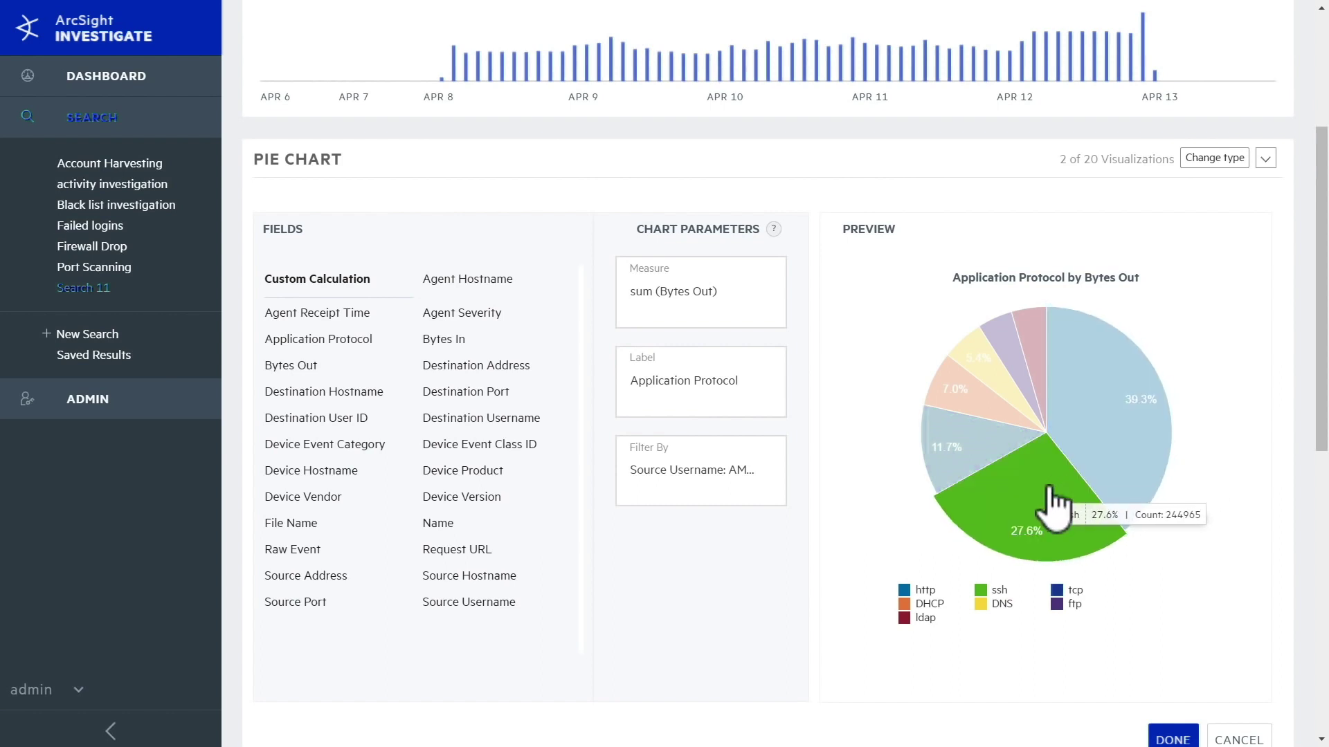
# Step: Save the Harris Application Protocol Traffic pie chart and view both charts on the Dashboard
pyautogui.click(1168, 738)
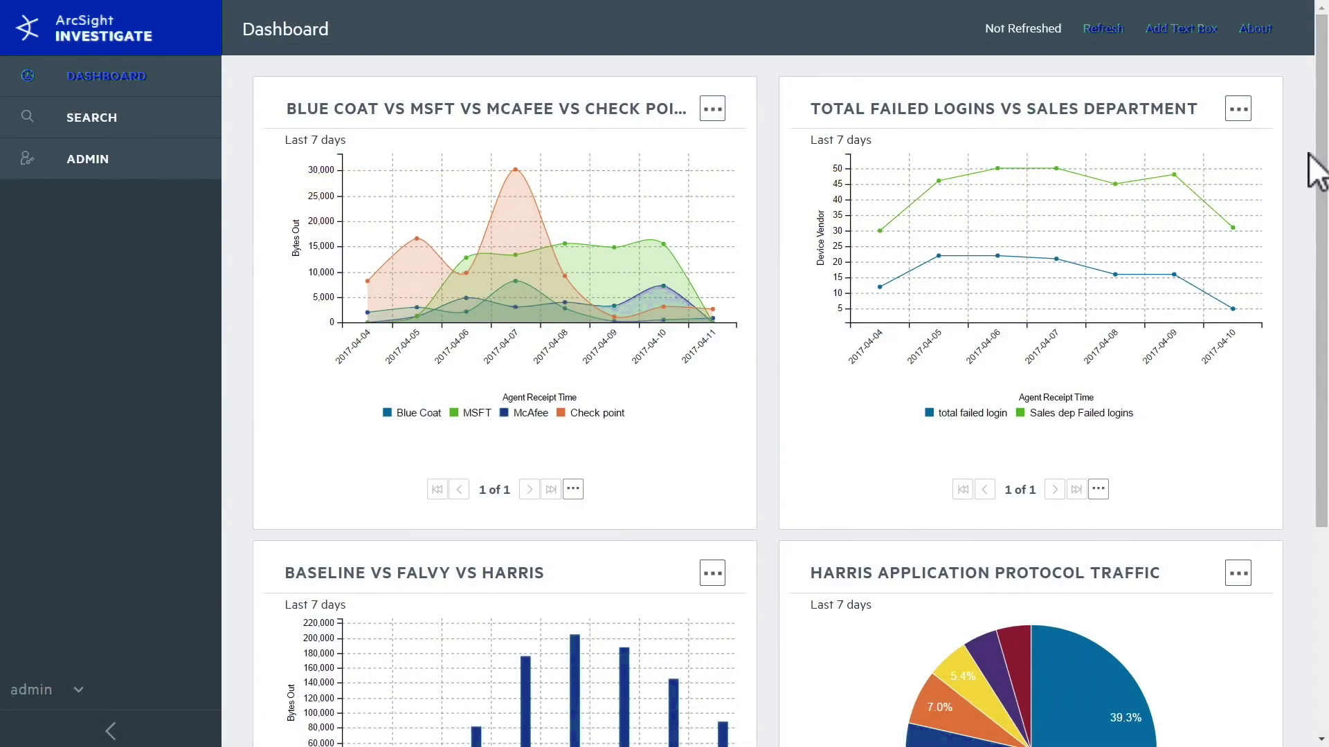
pyautogui.scroll(-1, 1317, 168)
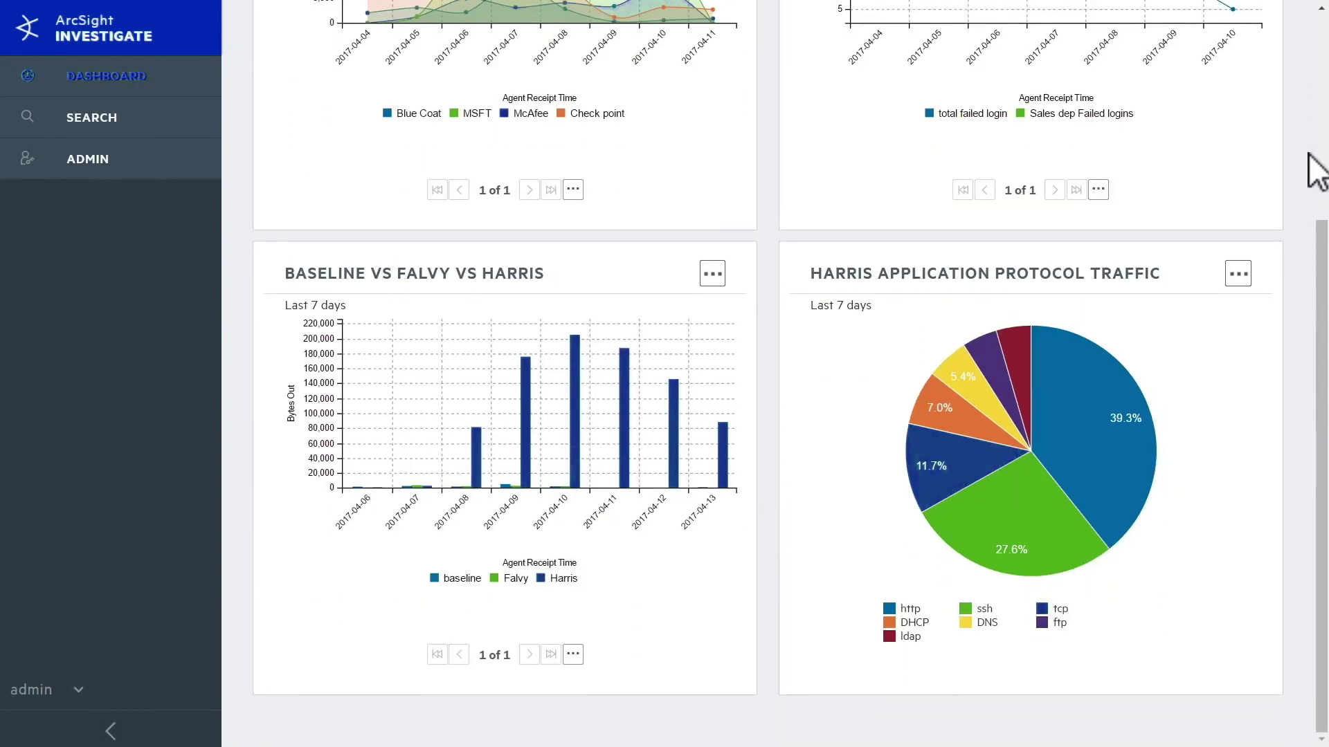